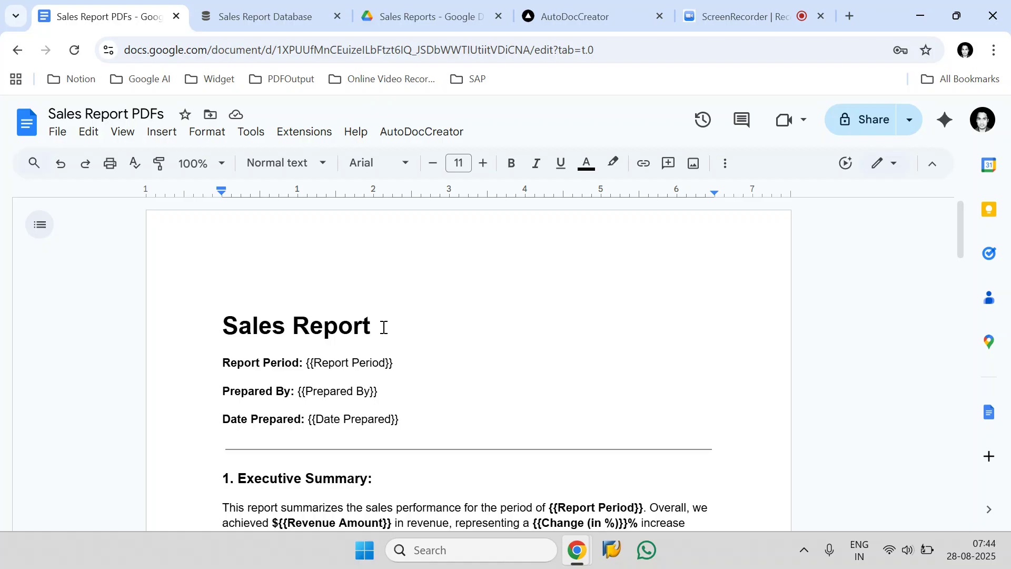
Examine the Report Period, Prepared By and Date Prepared placeholders in the Sales Report PDFs template, with a glance at the Notion database
{"action": "left_click", "coordinate": [289, 12]}
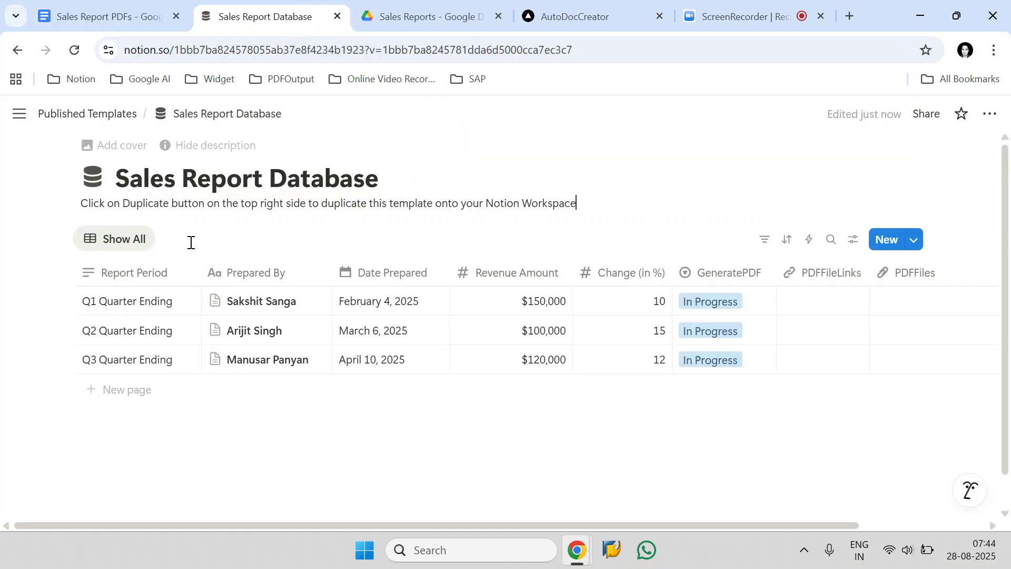
{"action": "left_click", "coordinate": [150, 15]}
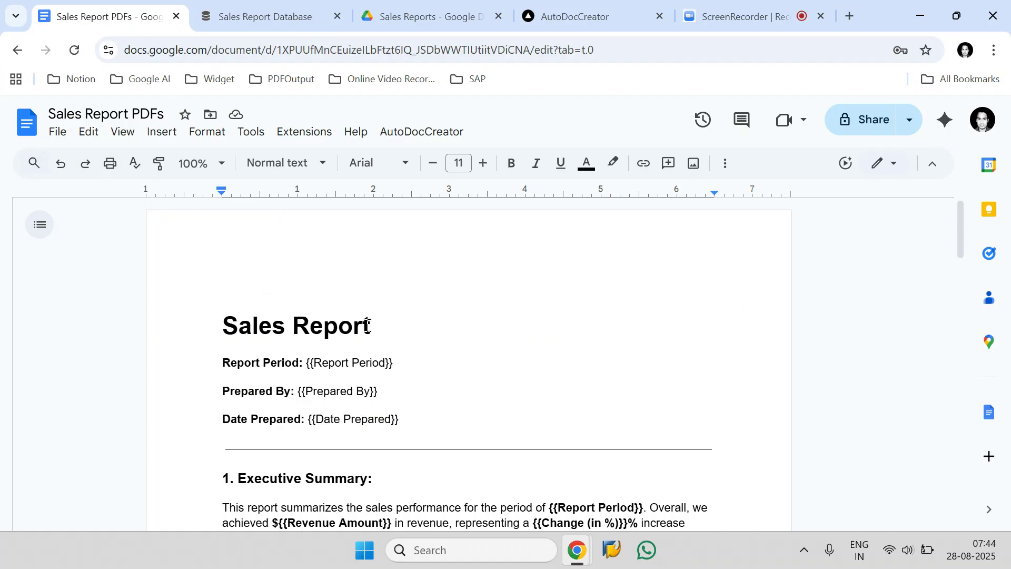
{"action": "scroll", "coordinate": [367, 325], "scroll_direction": "down", "scroll_amount": 8}
{"action": "scroll", "coordinate": [368, 325], "scroll_direction": "up", "scroll_amount": 5}
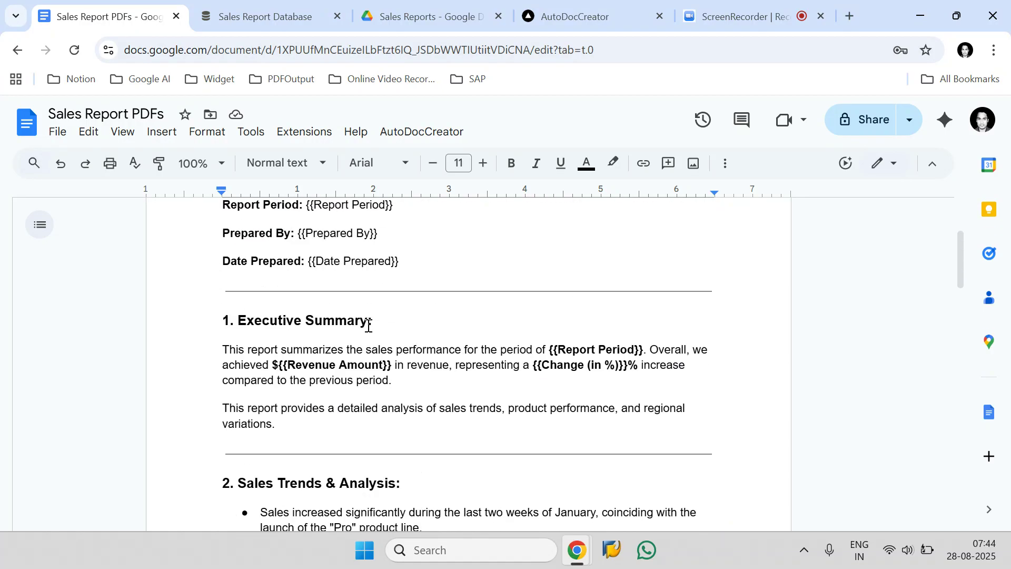
{"action": "scroll", "coordinate": [369, 325], "scroll_direction": "up", "scroll_amount": 2}
{"action": "left_click_drag", "start_coordinate": [314, 284], "coordinate": [387, 284]}
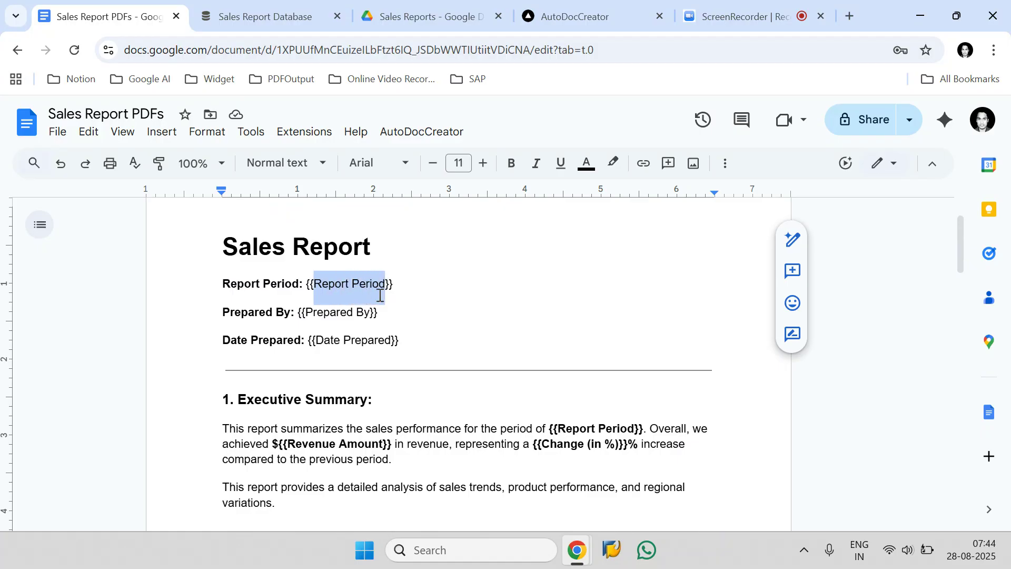
{"action": "left_click_drag", "start_coordinate": [306, 312], "coordinate": [363, 311]}
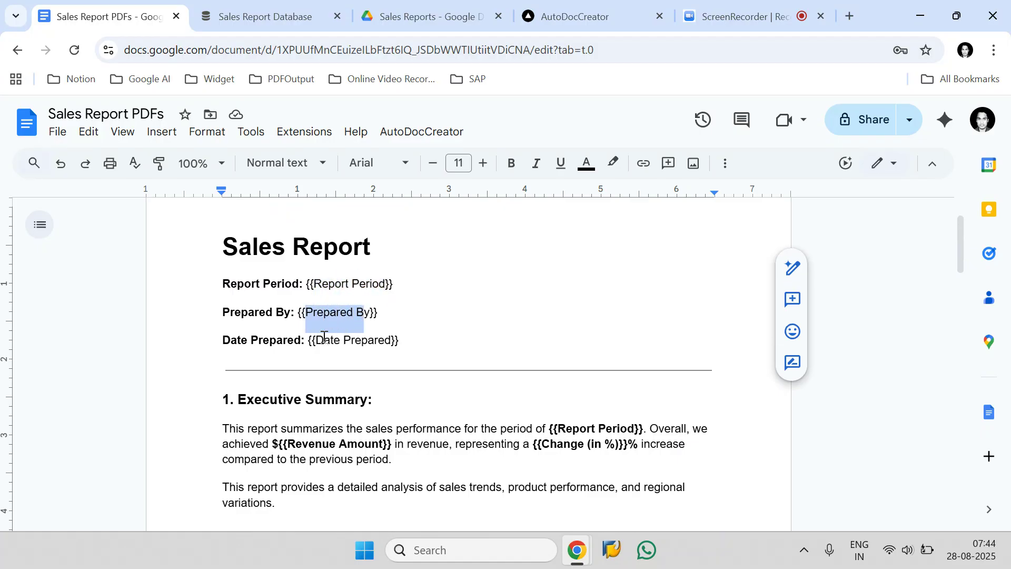
{"action": "left_click_drag", "start_coordinate": [316, 340], "coordinate": [389, 345]}
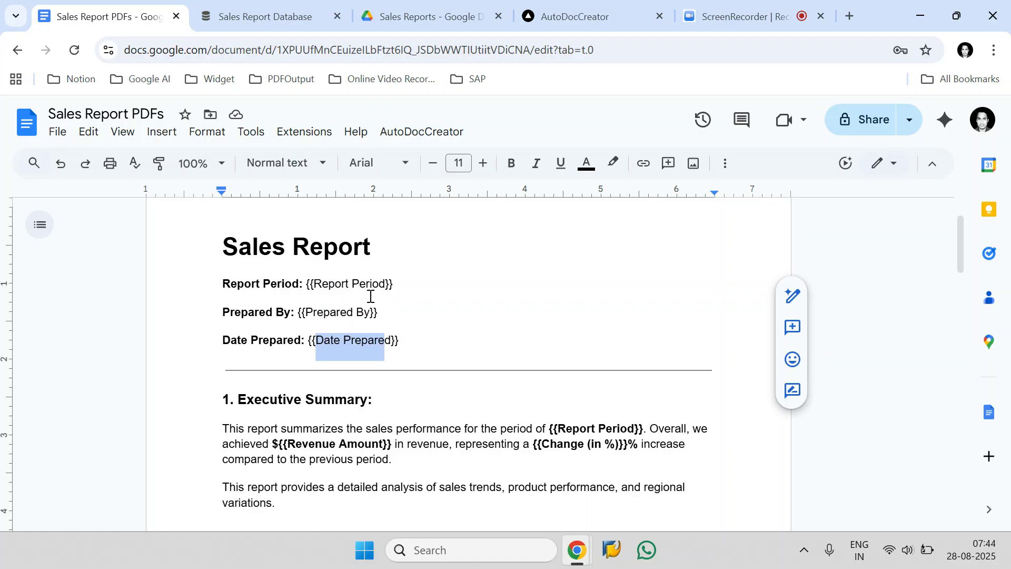
Compare the template's placeholders with the columns and three quarterly records of the Sales Report Database in Notion
{"action": "left_click", "coordinate": [289, 12]}
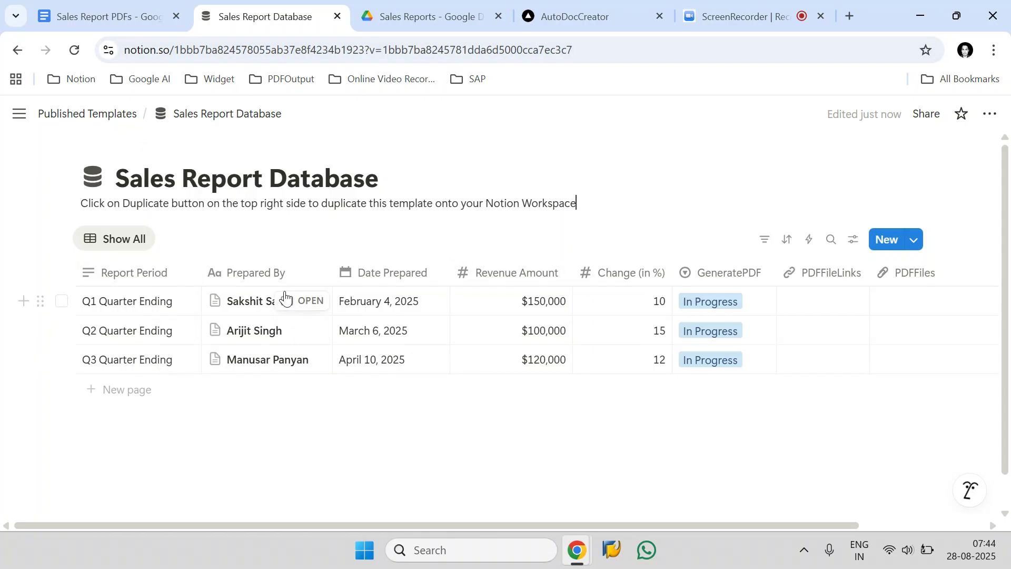
{"action": "left_click", "coordinate": [158, 20]}
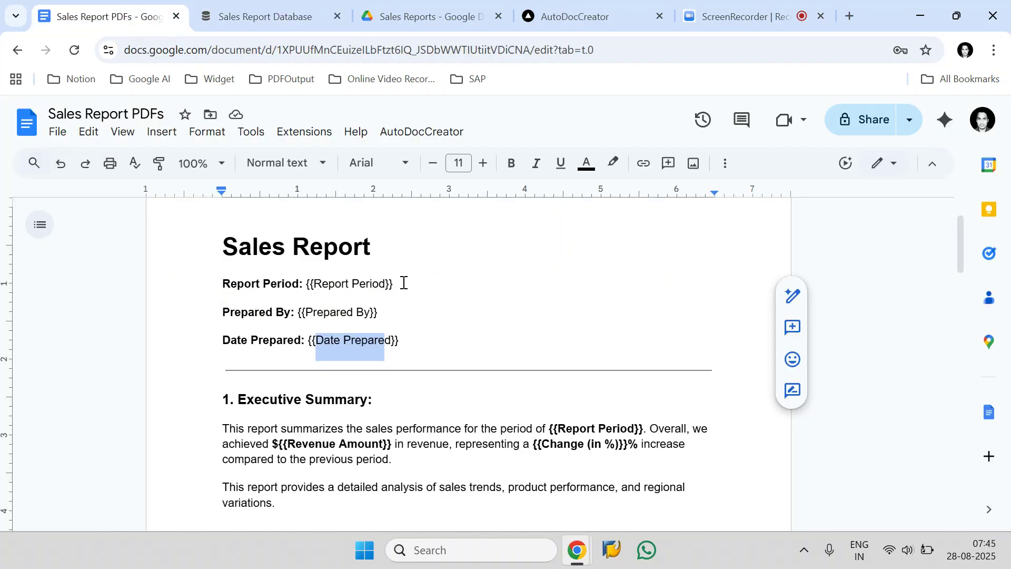
{"action": "left_click_drag", "start_coordinate": [403, 283], "coordinate": [307, 288]}
{"action": "left_click_drag", "start_coordinate": [385, 309], "coordinate": [296, 314]}
{"action": "left_click", "coordinate": [266, 16]}
{"action": "left_click", "coordinate": [62, 300]}
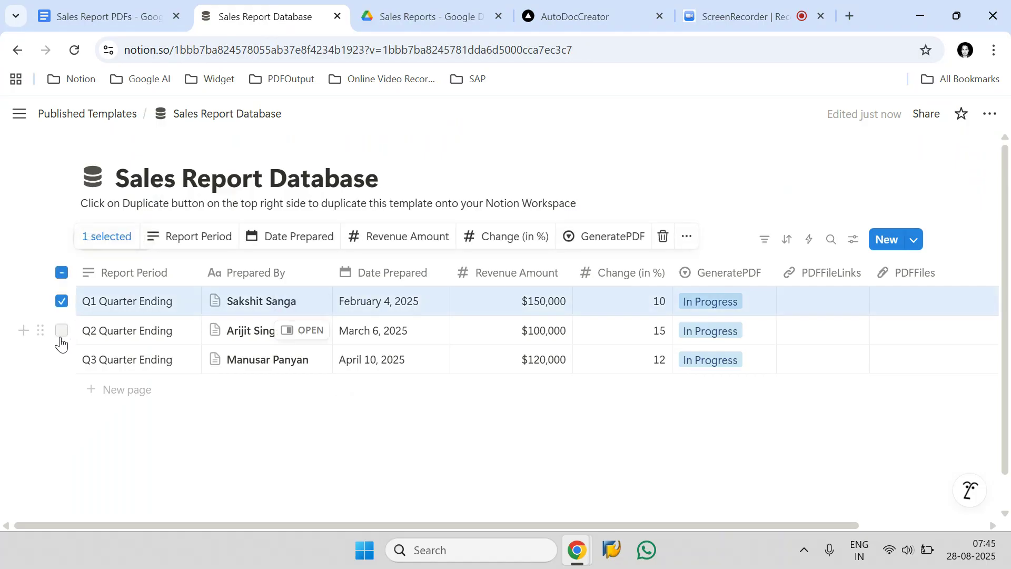
{"action": "left_click", "coordinate": [62, 330]}
{"action": "left_click", "coordinate": [61, 359]}
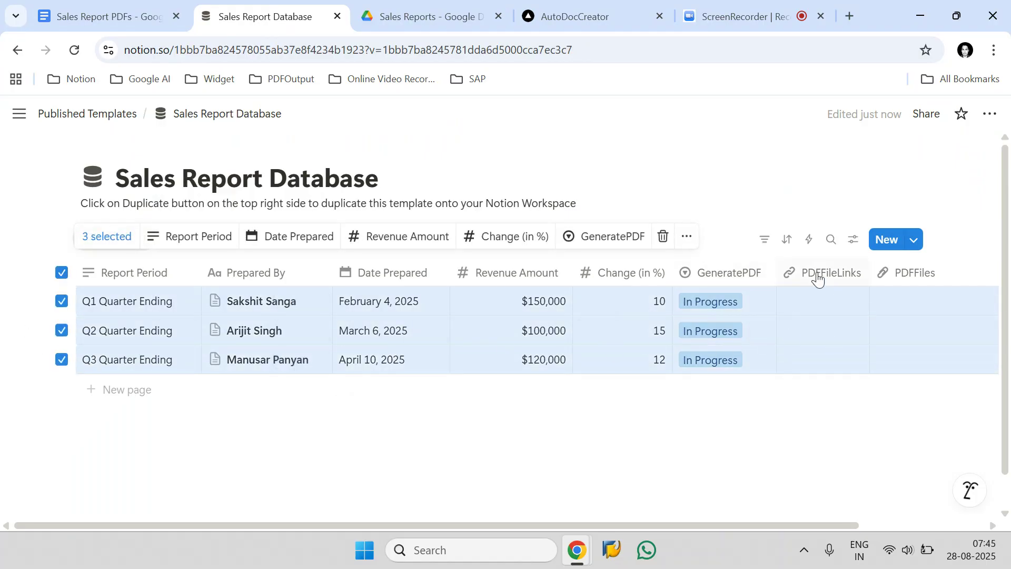
{"action": "left_click", "coordinate": [350, 420]}
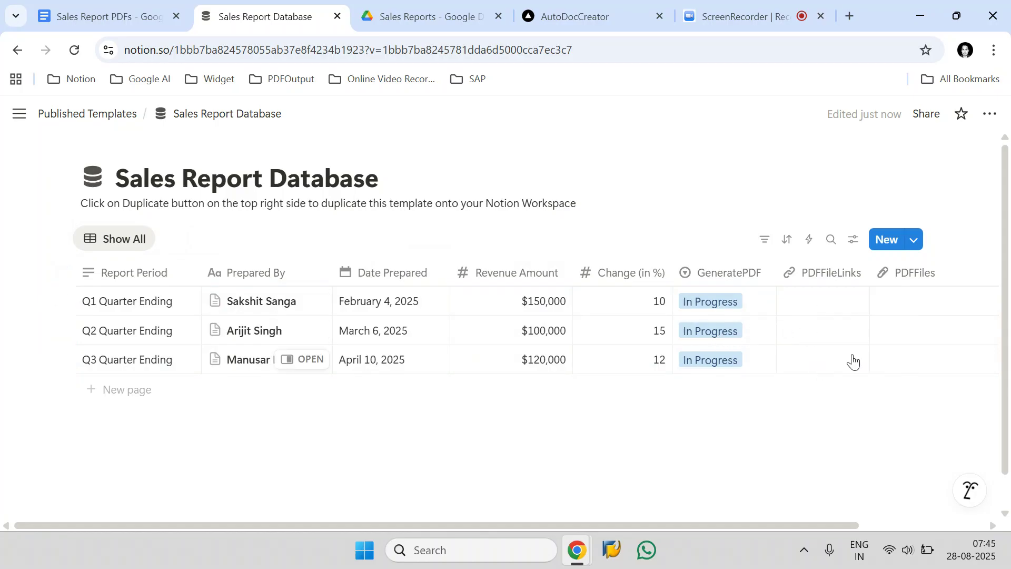
{"action": "left_click", "coordinate": [160, 14]}
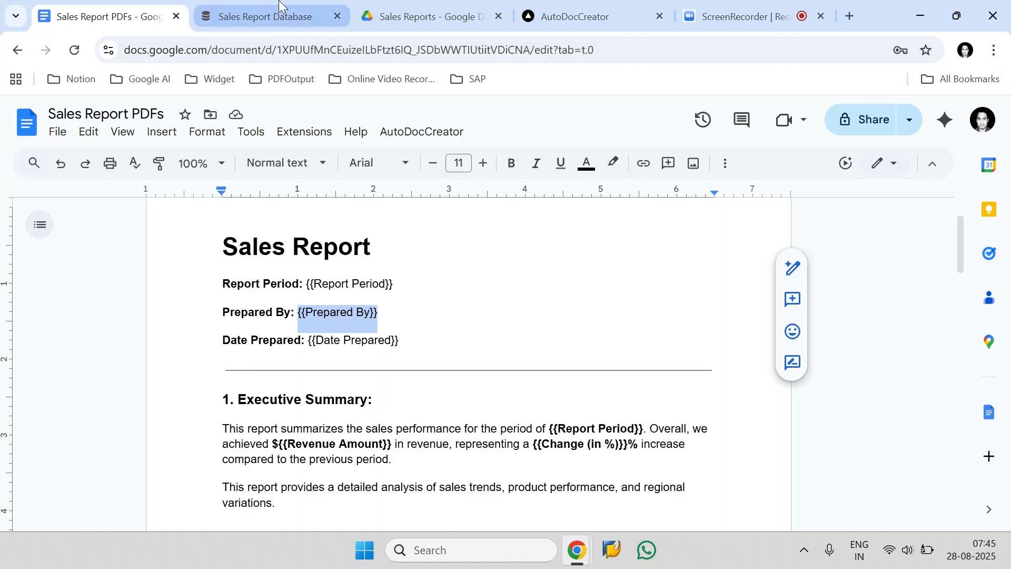
{"action": "left_click", "coordinate": [287, 16]}
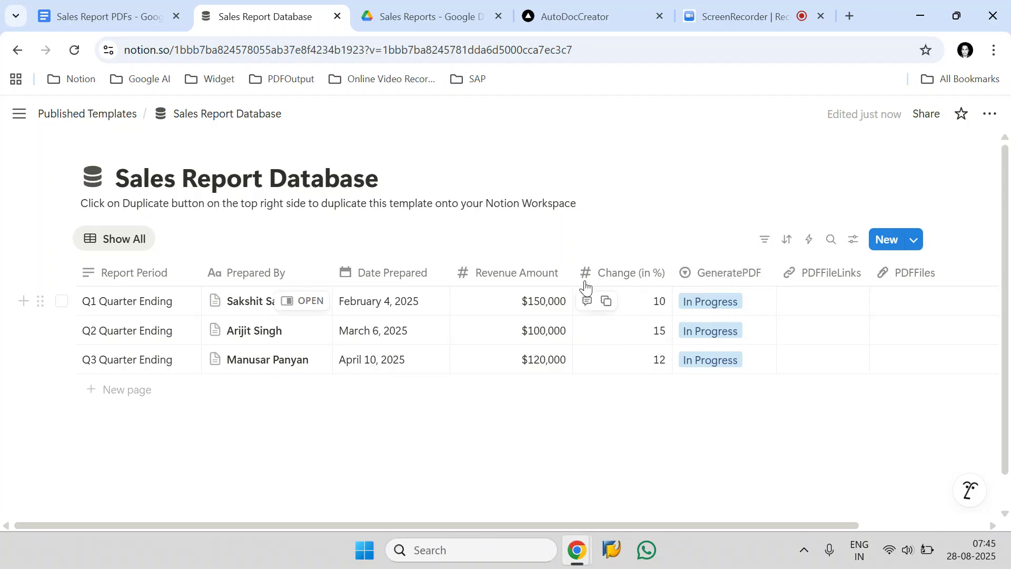
View the AutoDocCreator website's home page and the AutoDocCreator commands available in the Sales Report PDFs document
{"action": "left_click", "coordinate": [559, 7]}
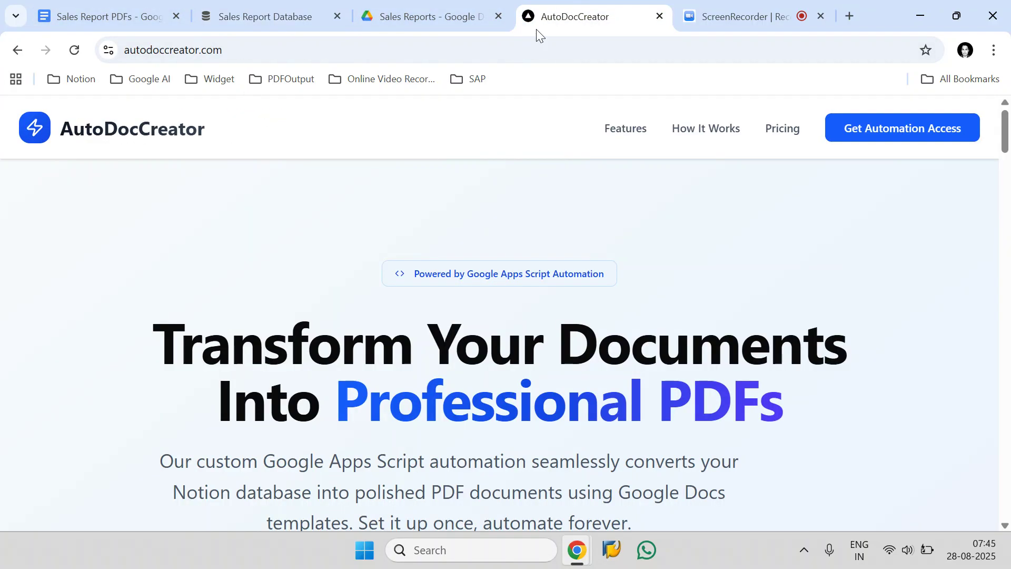
{"action": "left_click_drag", "start_coordinate": [208, 141], "coordinate": [67, 138]}
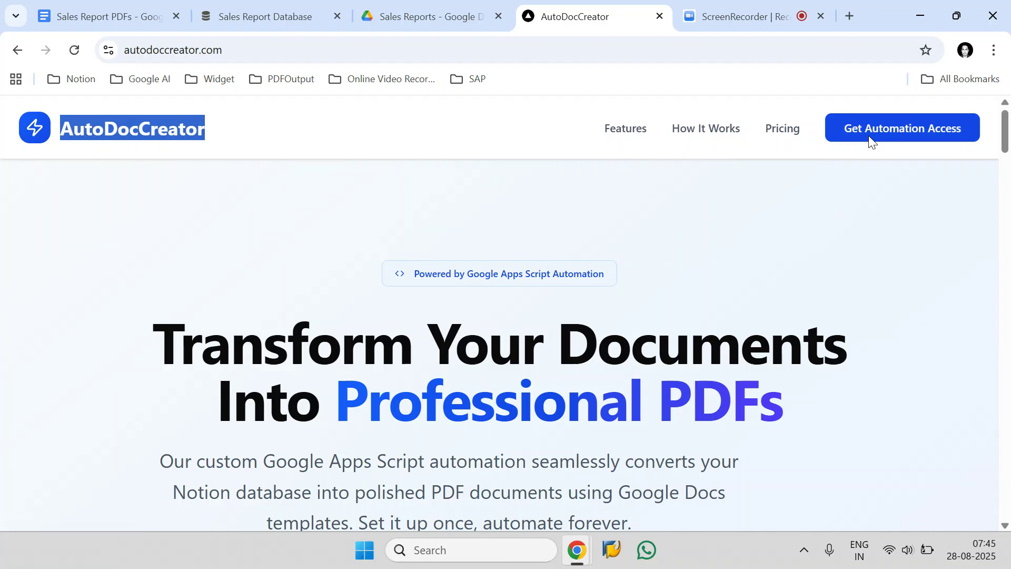
{"action": "left_click", "coordinate": [338, 197]}
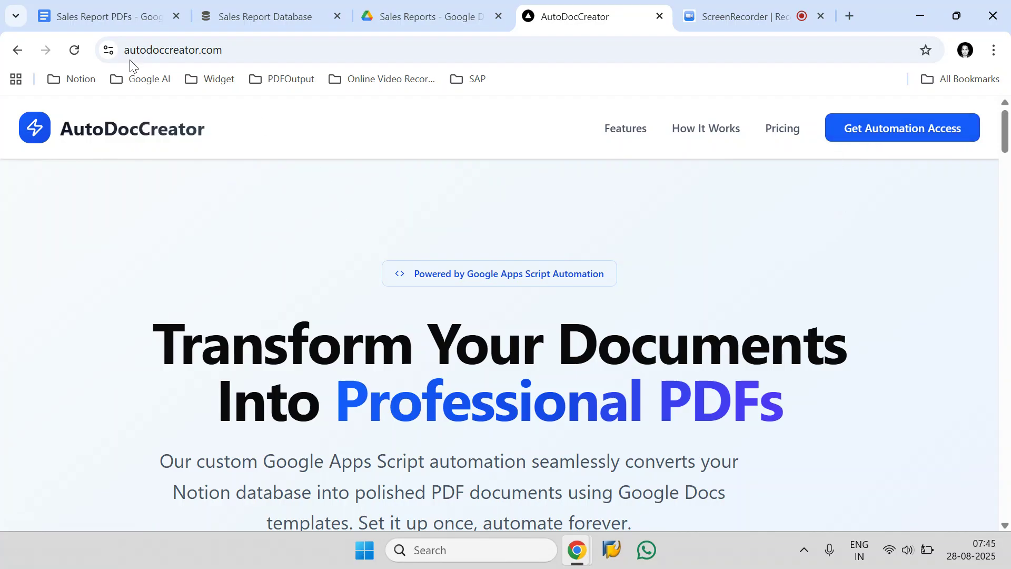
{"action": "left_click", "coordinate": [115, 17]}
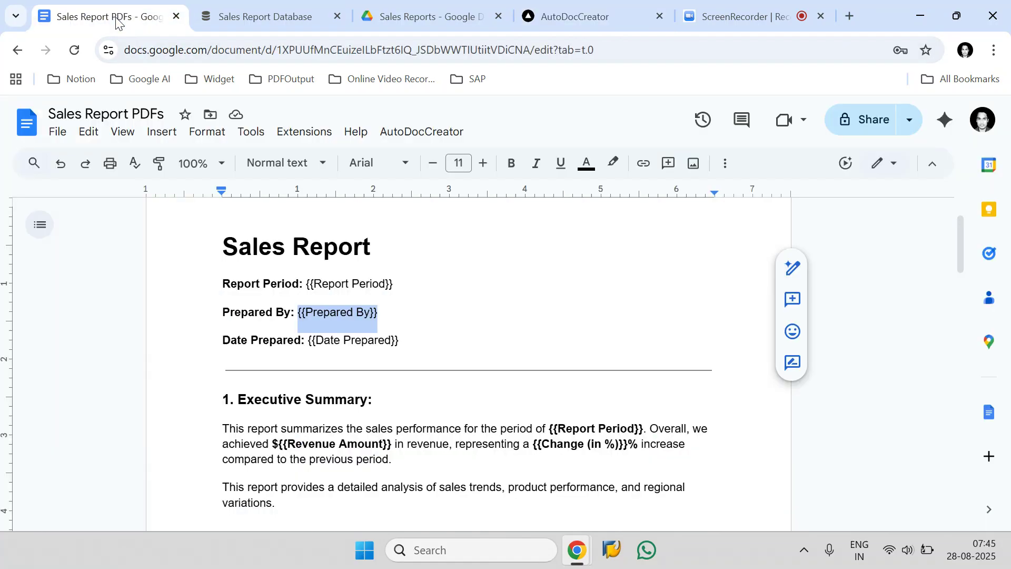
{"action": "left_click", "coordinate": [454, 142]}
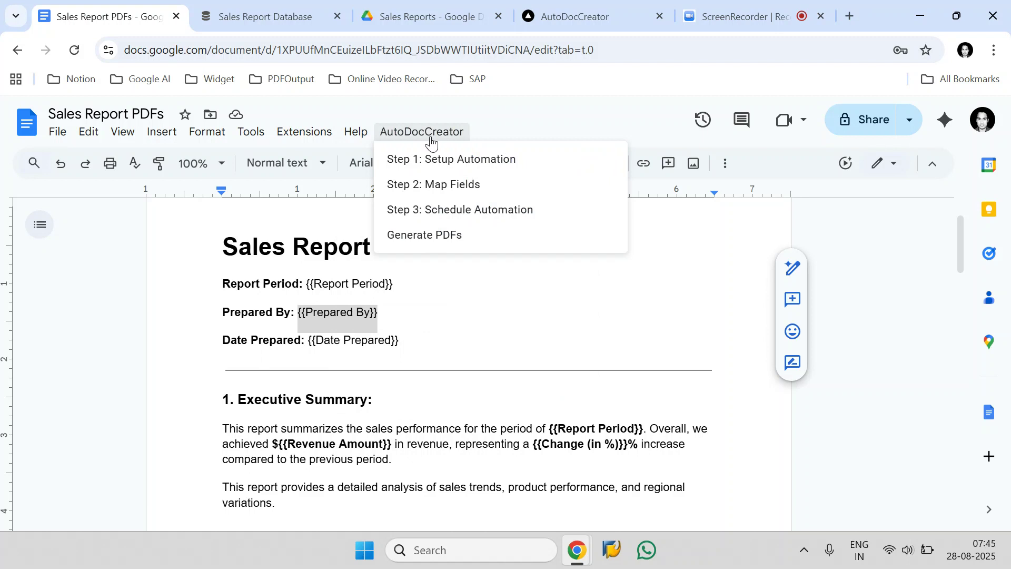
In the Notion Sales Report Database, set GeneratePDF to Ready to Generate for the Q1 and Q2 records and widen that column
{"action": "left_click", "coordinate": [277, 14]}
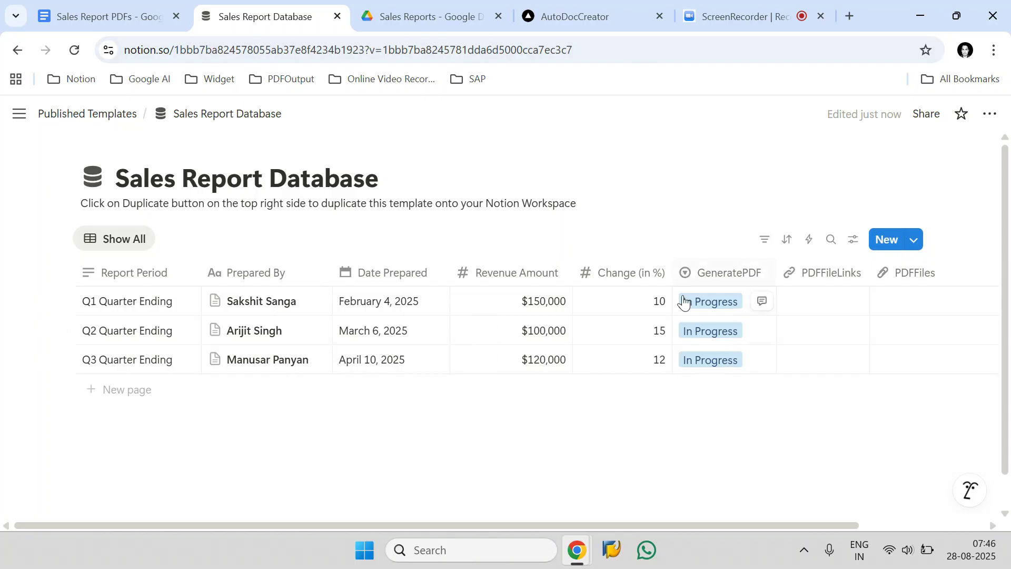
{"action": "left_click", "coordinate": [735, 296]}
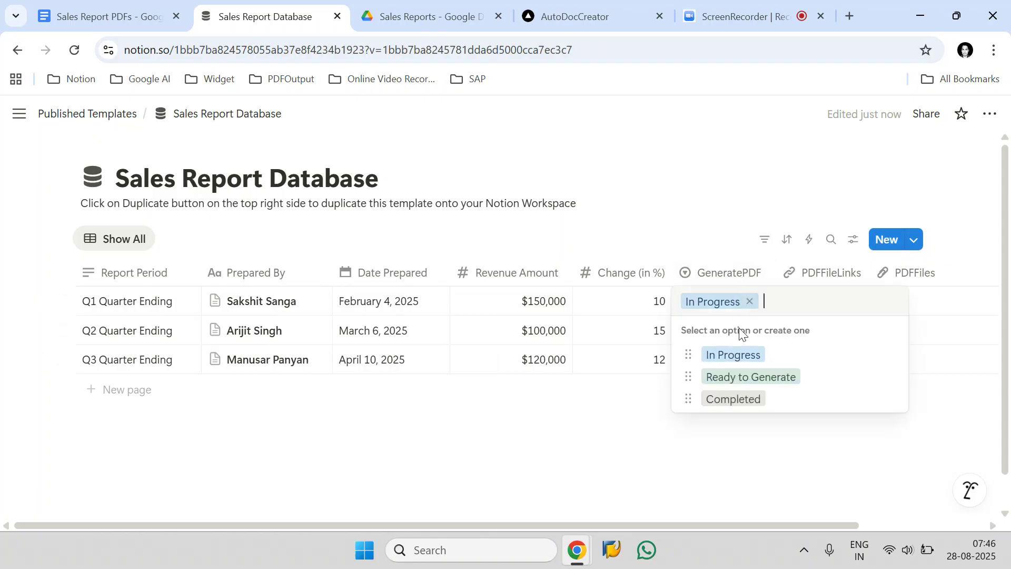
{"action": "left_click", "coordinate": [738, 377]}
{"action": "left_click", "coordinate": [740, 326]}
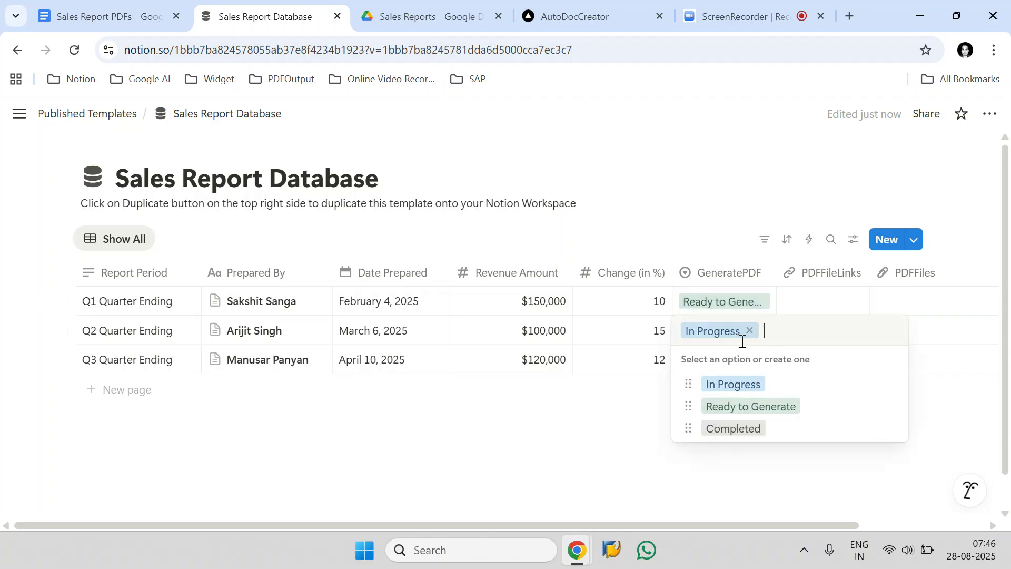
{"action": "left_click", "coordinate": [751, 410]}
{"action": "left_click_drag", "start_coordinate": [775, 273], "coordinate": [790, 272]}
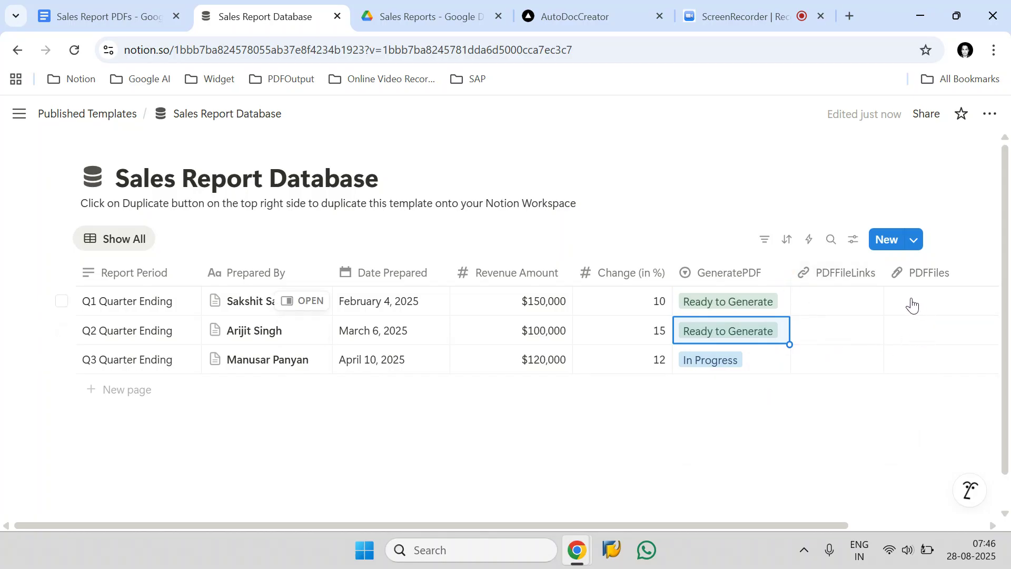
Run AutoDocCreator's Generate PDFs command from the Sales Report PDFs document in Google Docs
{"action": "left_click", "coordinate": [71, 11]}
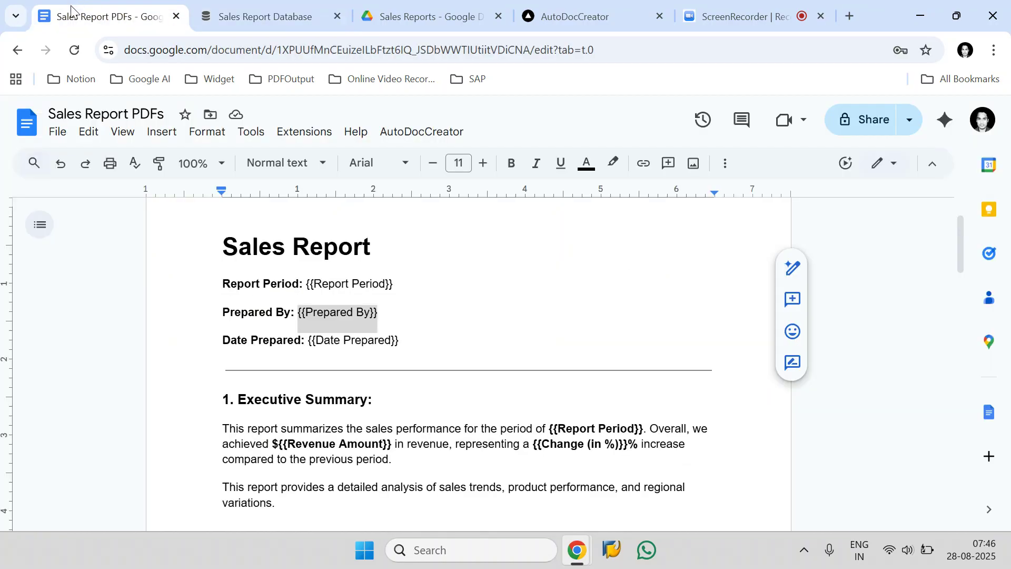
{"action": "left_click", "coordinate": [459, 141]}
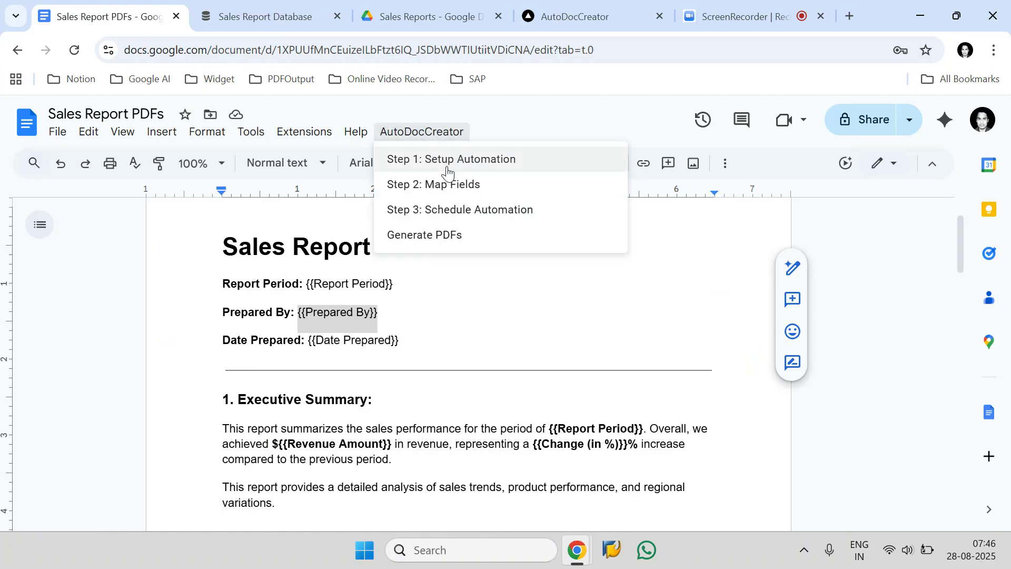
{"action": "left_click", "coordinate": [405, 309]}
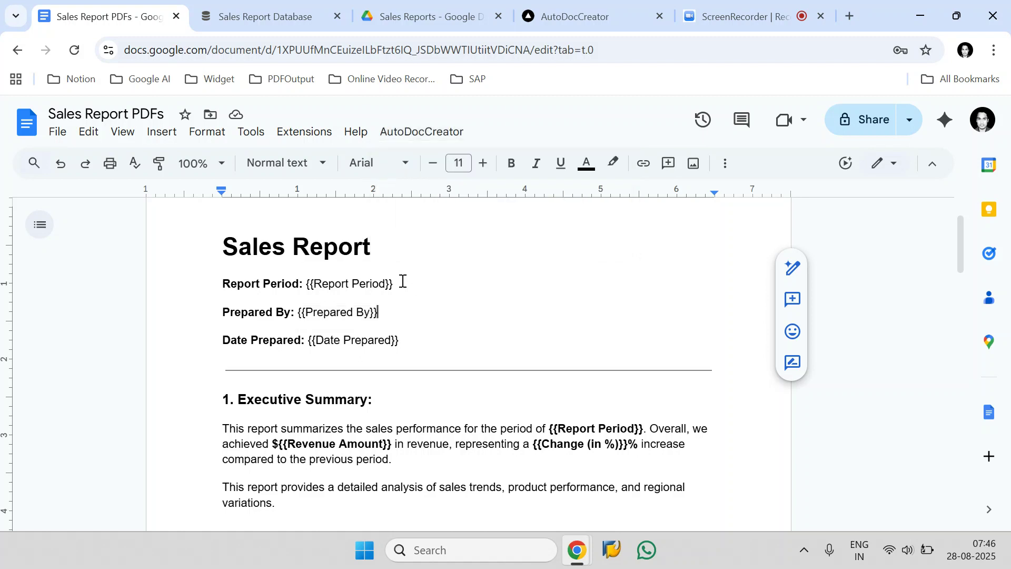
{"action": "left_click", "coordinate": [437, 138]}
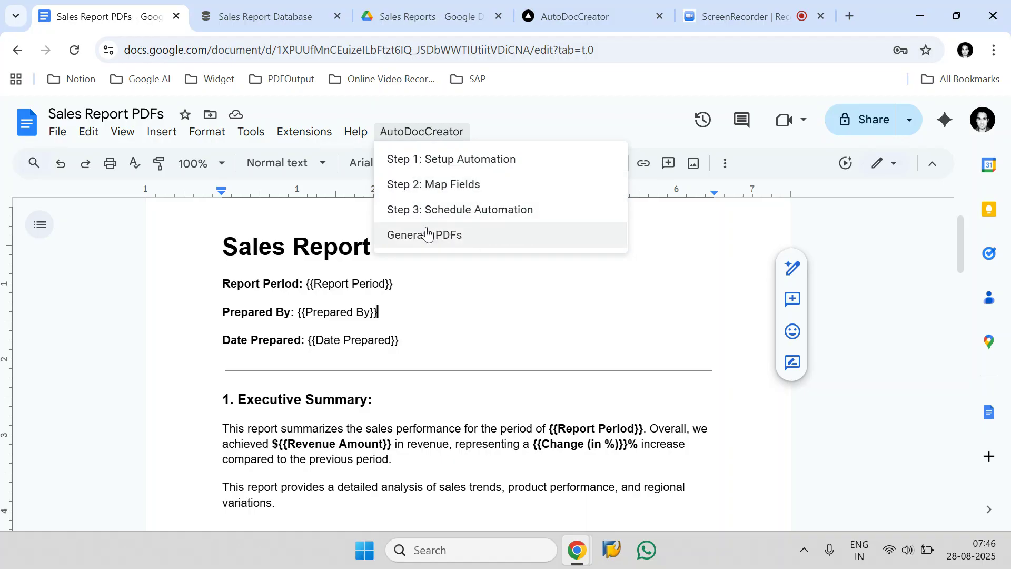
{"action": "left_click", "coordinate": [440, 241]}
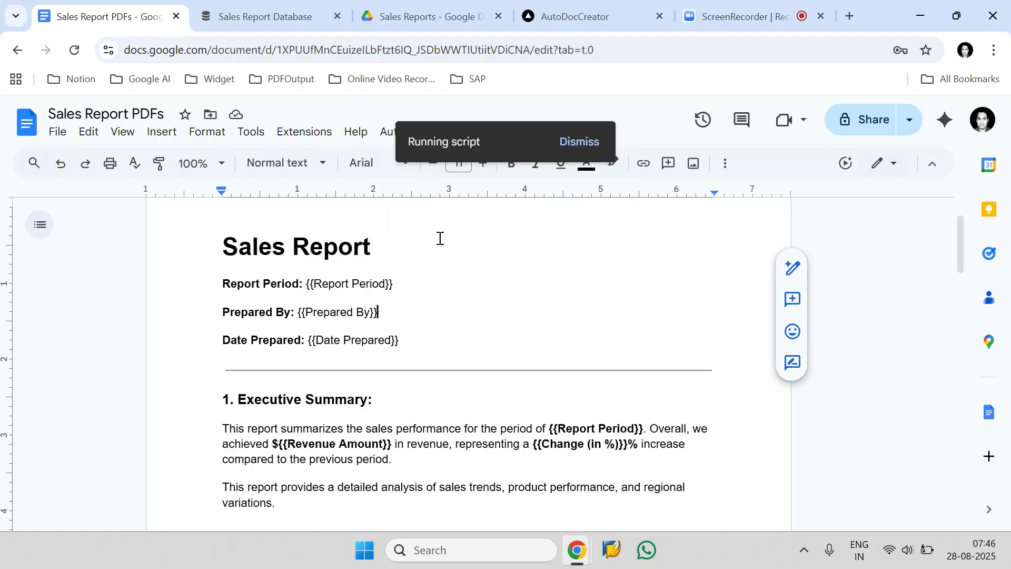
In the Notion database, check the Q1 and Q2 records marked for generation and narrow the PDFFiles column
{"action": "left_click", "coordinate": [321, 12]}
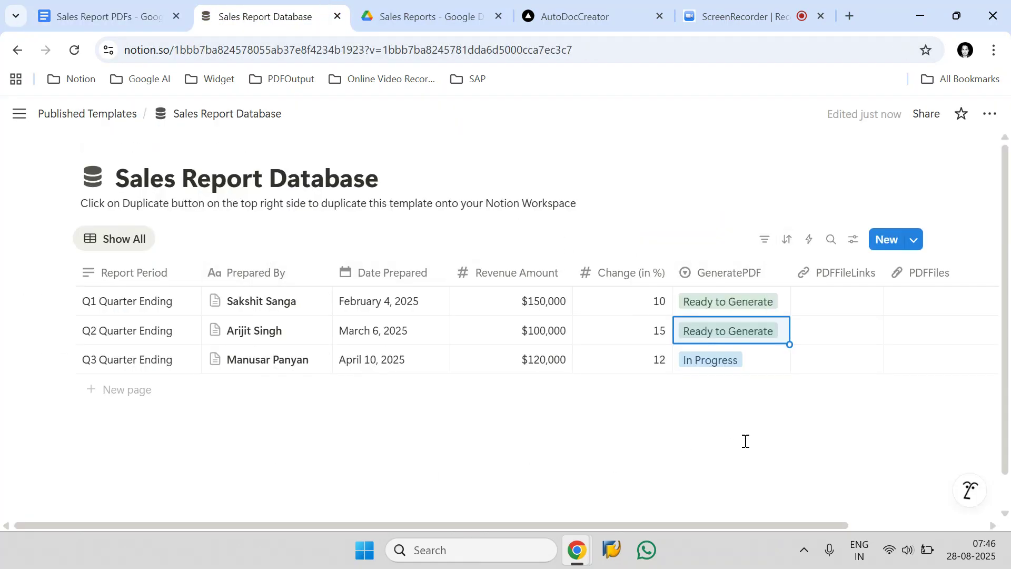
{"action": "left_click", "coordinate": [62, 330]}
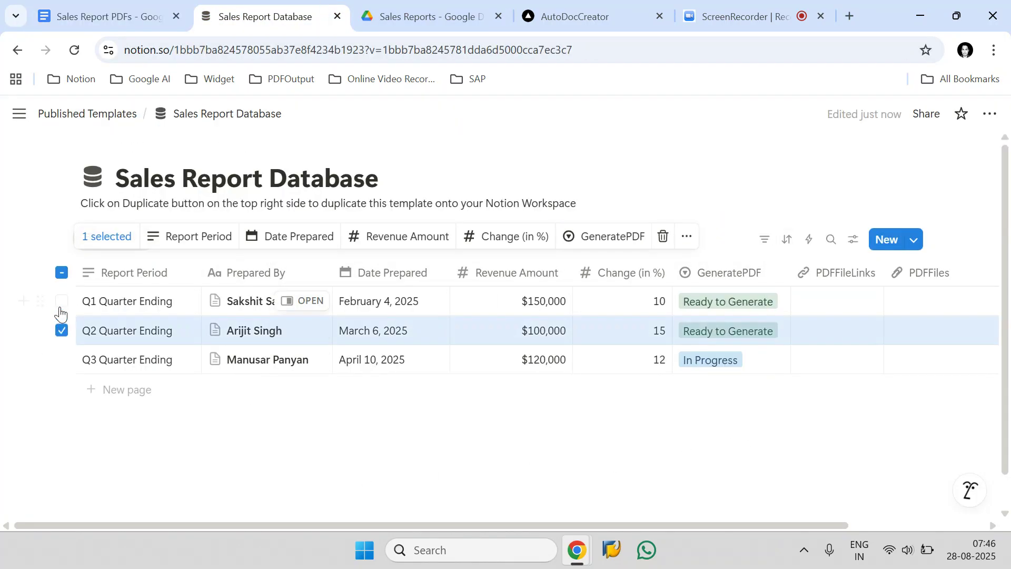
{"action": "left_click", "coordinate": [61, 302]}
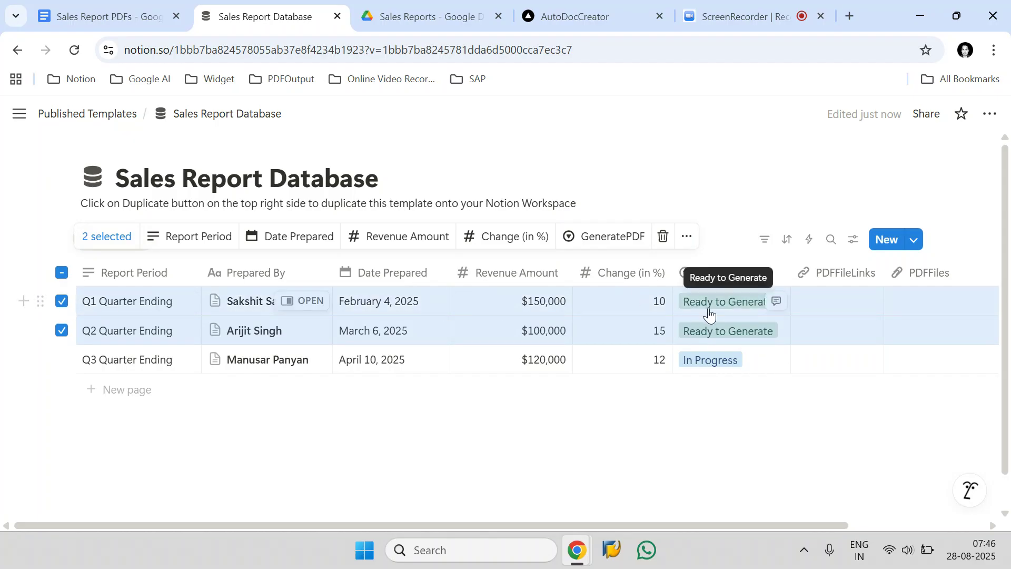
{"action": "left_click", "coordinate": [677, 413]}
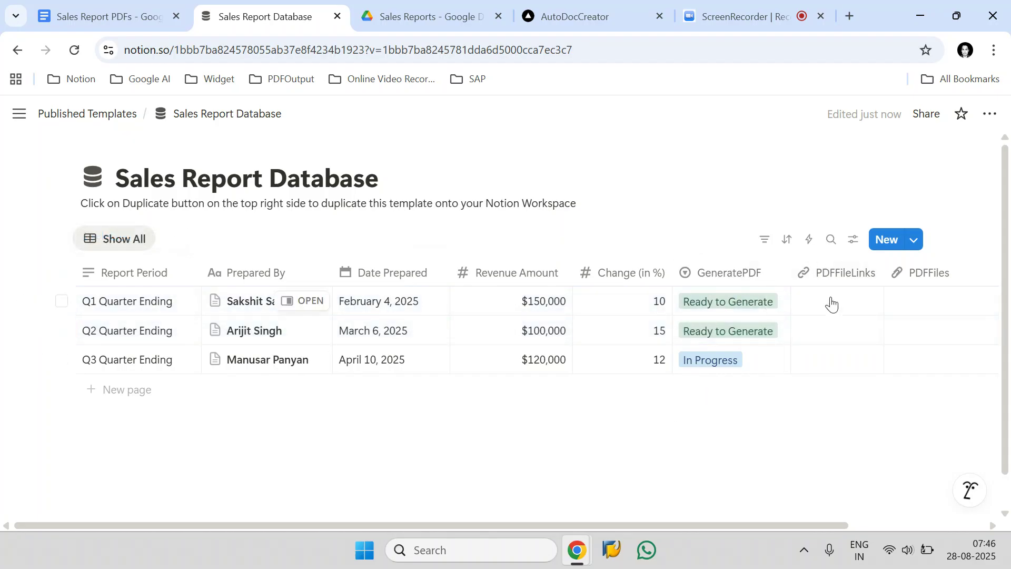
{"action": "left_click_drag", "start_coordinate": [829, 525], "coordinate": [899, 526]}
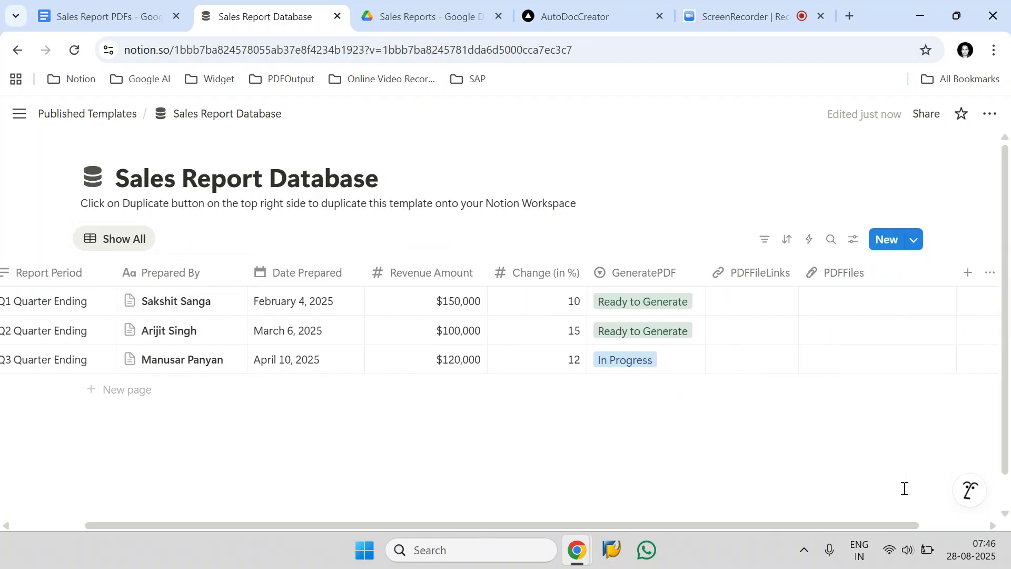
{"action": "left_click_drag", "start_coordinate": [956, 267], "coordinate": [909, 263]}
Check the Sales Reports folder in Google Drive and the Q1 record in Notion for the generated PDF
{"action": "left_click", "coordinate": [479, 11]}
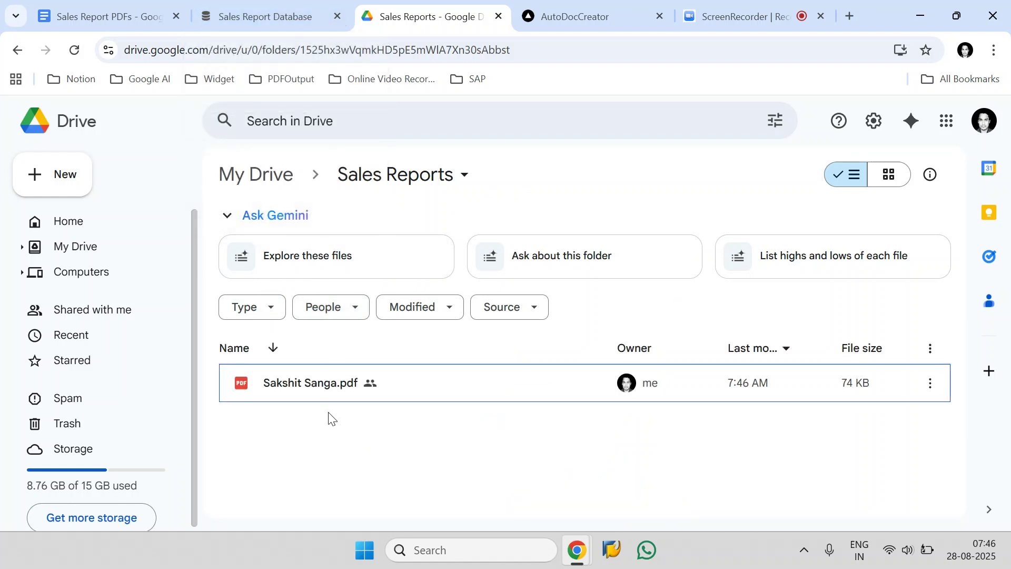
{"action": "left_click", "coordinate": [240, 5]}
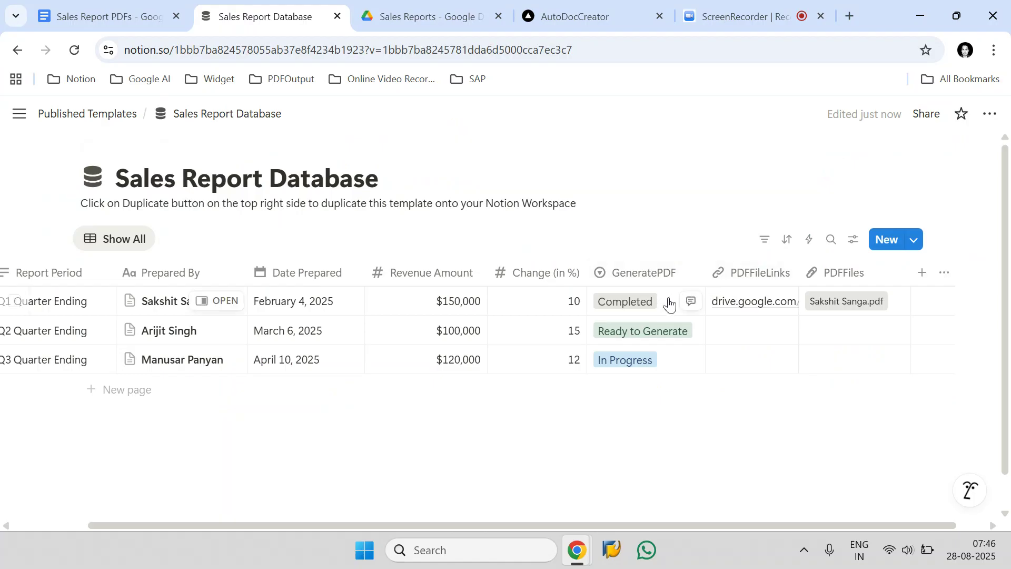
{"action": "left_click", "coordinate": [14, 301]}
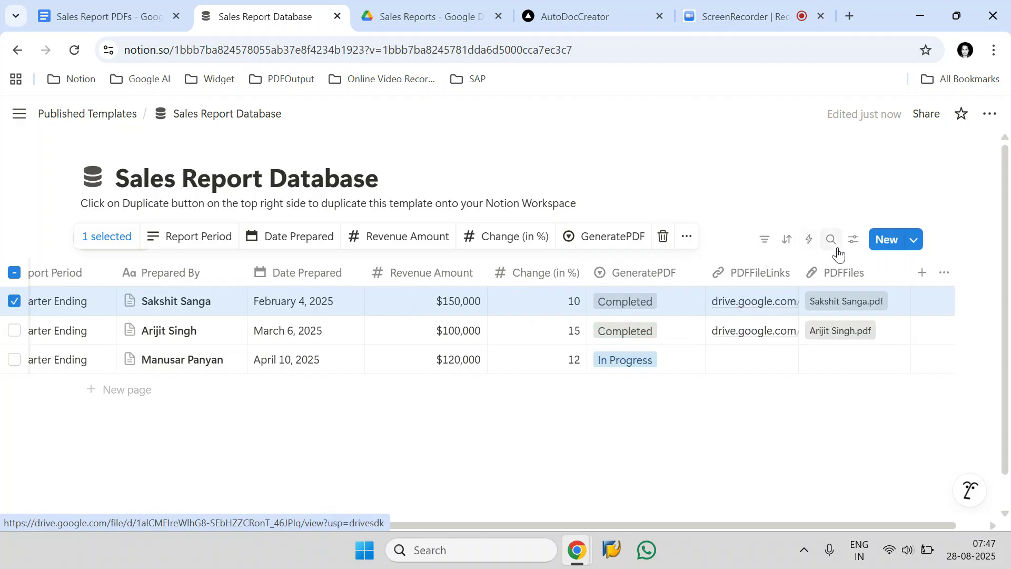
Open the Q1 record's Drive PDF link from Notion and check its report period, preparer and body sections
{"action": "left_click", "coordinate": [724, 310]}
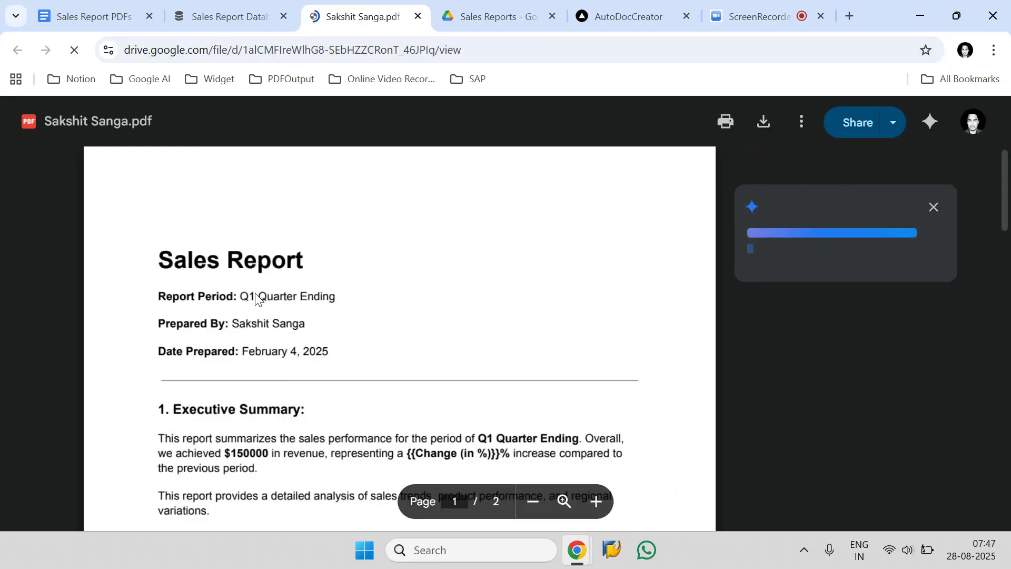
{"action": "left_click_drag", "start_coordinate": [244, 296], "coordinate": [334, 294]}
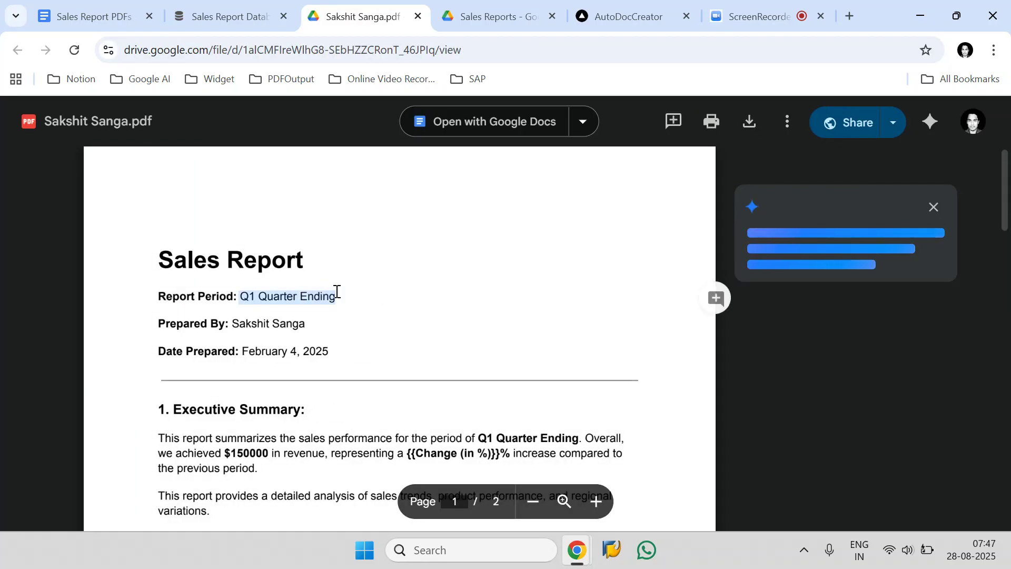
{"action": "left_click", "coordinate": [234, 327]}
{"action": "left_click_drag", "start_coordinate": [235, 326], "coordinate": [307, 325]}
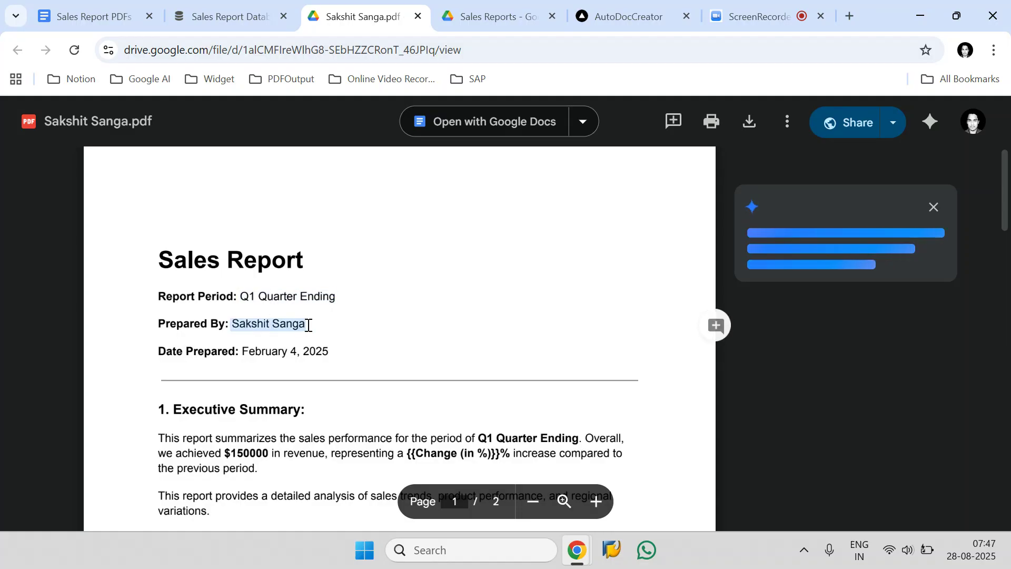
{"action": "scroll", "coordinate": [429, 336], "scroll_direction": "down", "scroll_amount": 5}
{"action": "scroll", "coordinate": [368, 346], "scroll_direction": "down", "scroll_amount": 5}
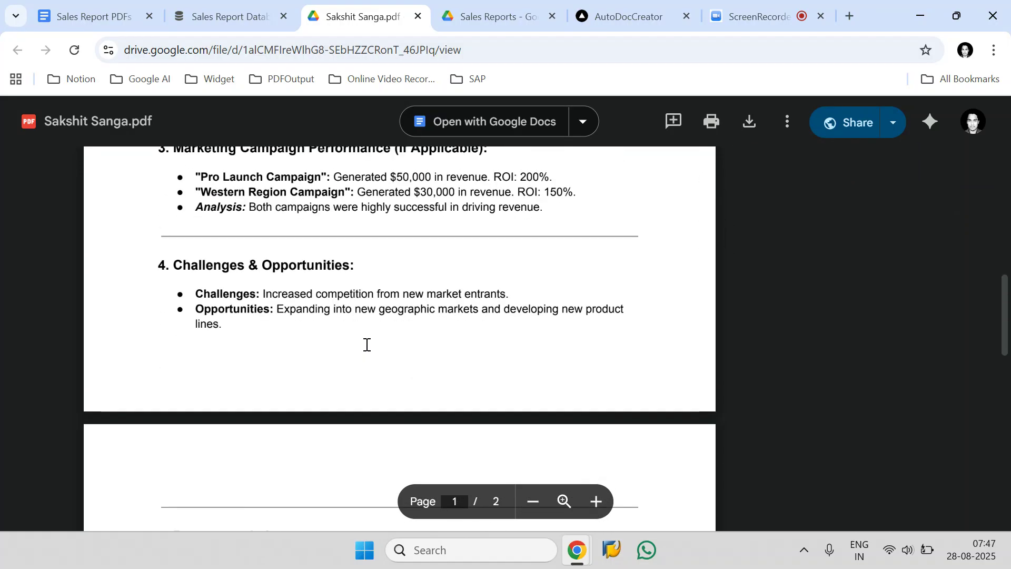
{"action": "scroll", "coordinate": [366, 343], "scroll_direction": "up", "scroll_amount": 10}
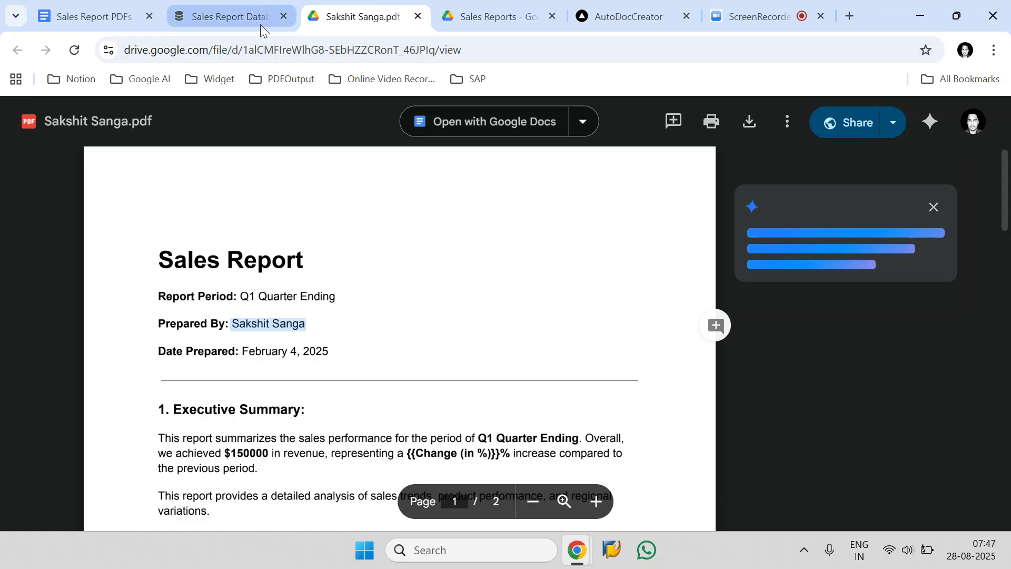
Compare the change percentage in the Q1 PDF's Executive Summary with the record's Change (in %) value in Notion
{"action": "scroll", "coordinate": [448, 343], "scroll_direction": "down", "scroll_amount": 2}
{"action": "left_click", "coordinate": [404, 377]}
{"action": "left_click_drag", "start_coordinate": [404, 377], "coordinate": [498, 383]}
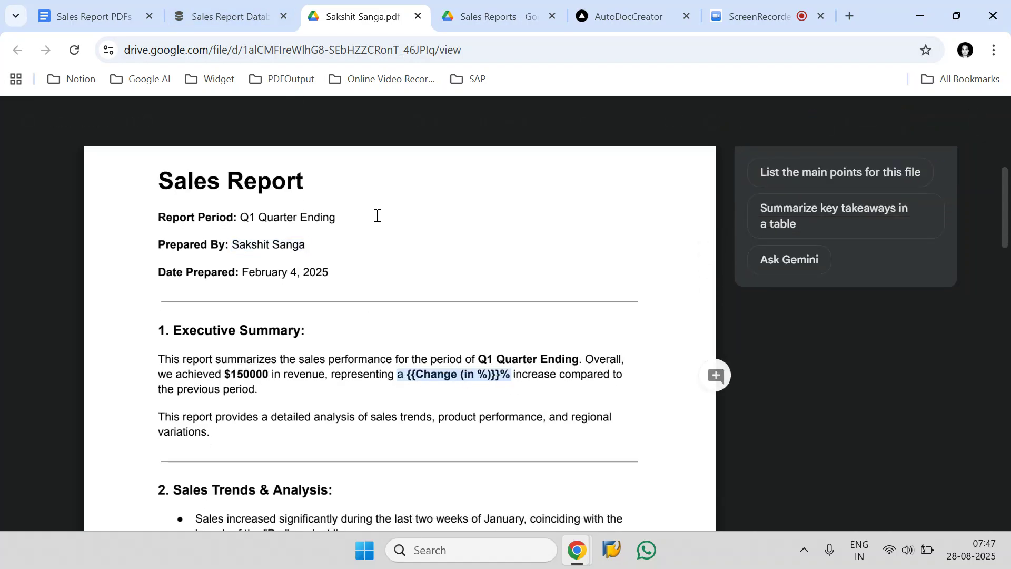
{"action": "key", "text": "ctrl+shift+Tab"}
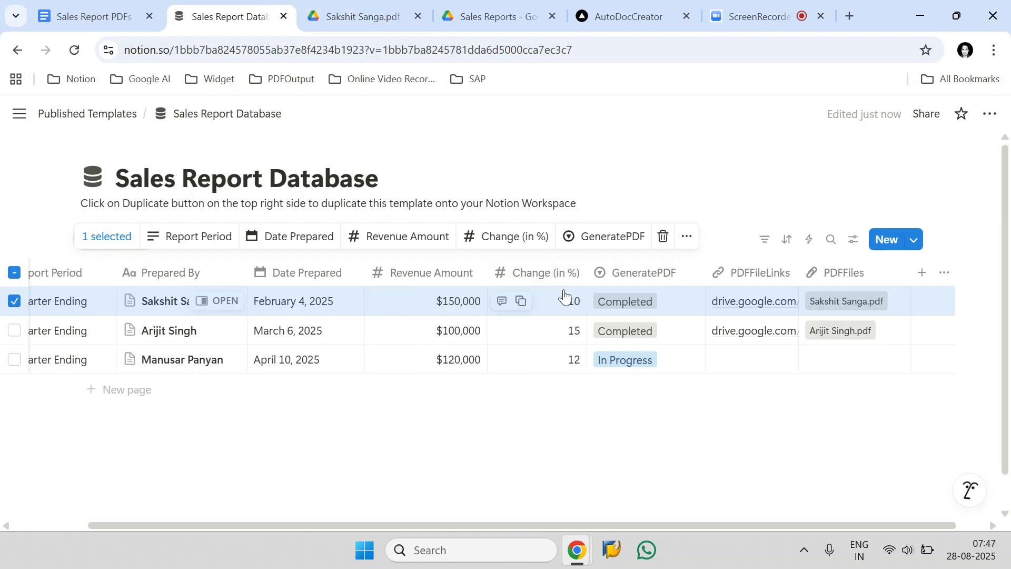
{"action": "left_click", "coordinate": [389, 7]}
Read through both pages of the Q1 sales report PDF and close it
{"action": "scroll", "coordinate": [391, 364], "scroll_direction": "down", "scroll_amount": 1}
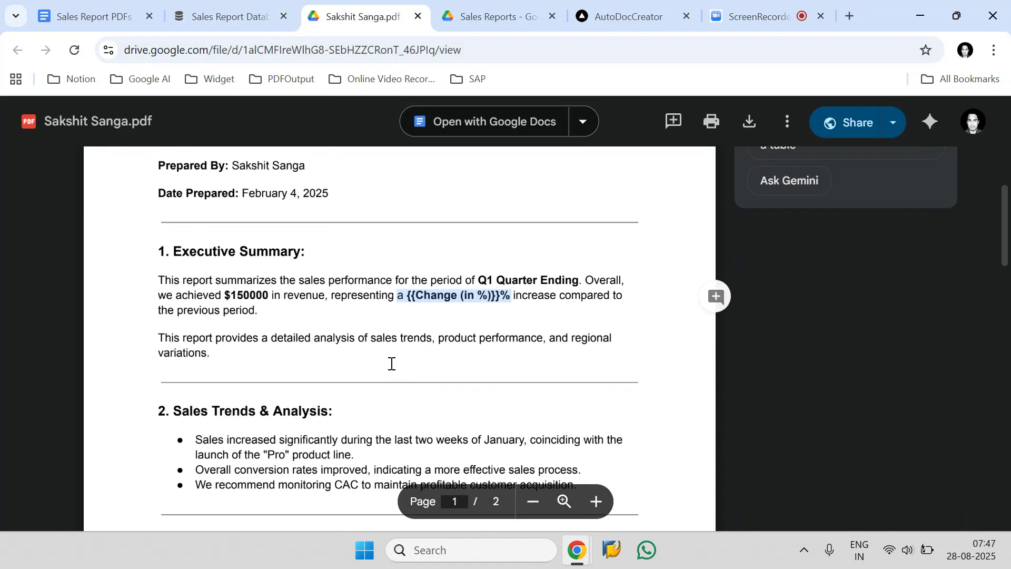
{"action": "scroll", "coordinate": [321, 327], "scroll_direction": "down", "scroll_amount": 8}
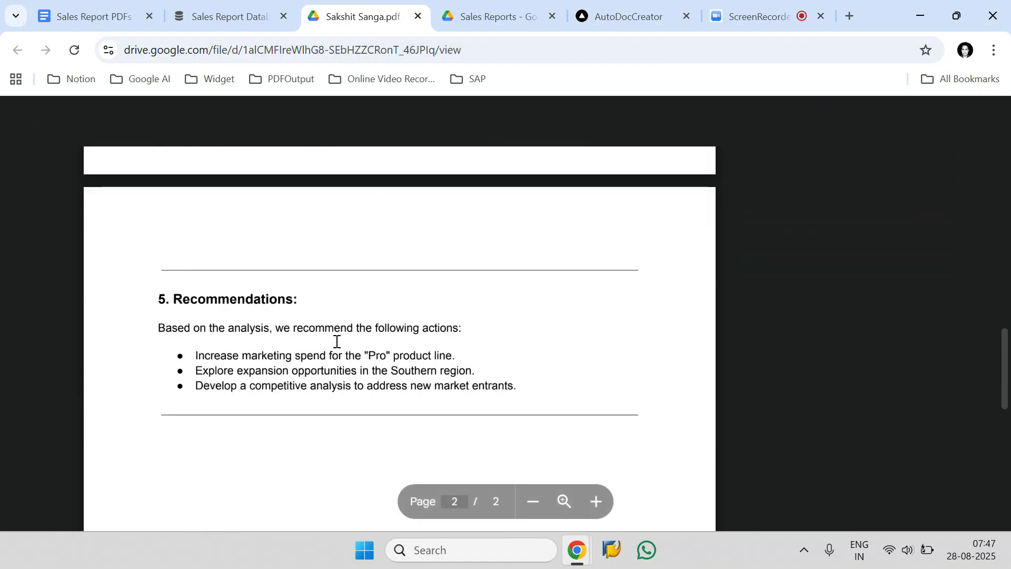
{"action": "scroll", "coordinate": [338, 341], "scroll_direction": "up", "scroll_amount": 4}
{"action": "scroll", "coordinate": [337, 342], "scroll_direction": "up", "scroll_amount": 4}
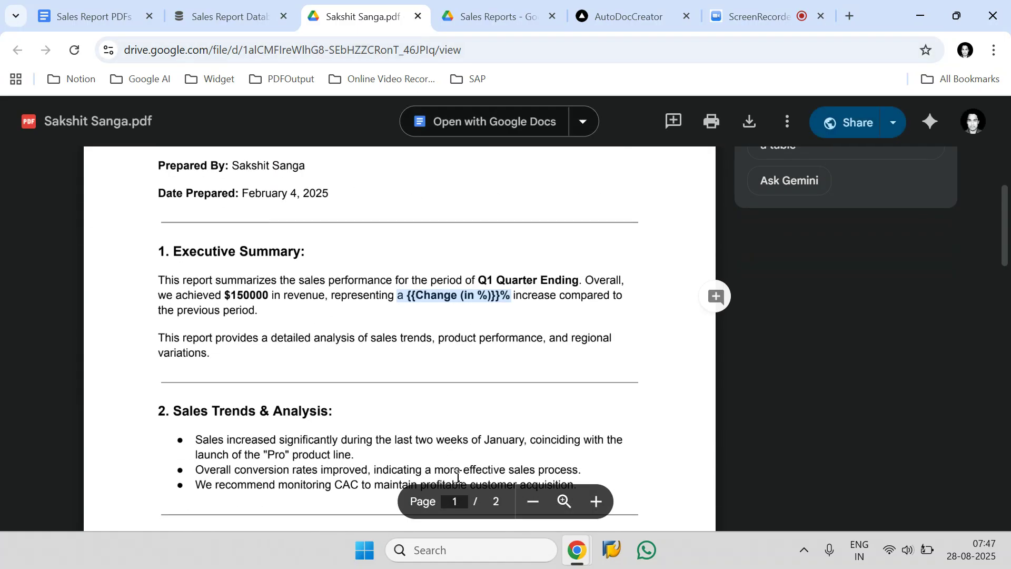
{"action": "scroll", "coordinate": [480, 304], "scroll_direction": "up", "scroll_amount": 2}
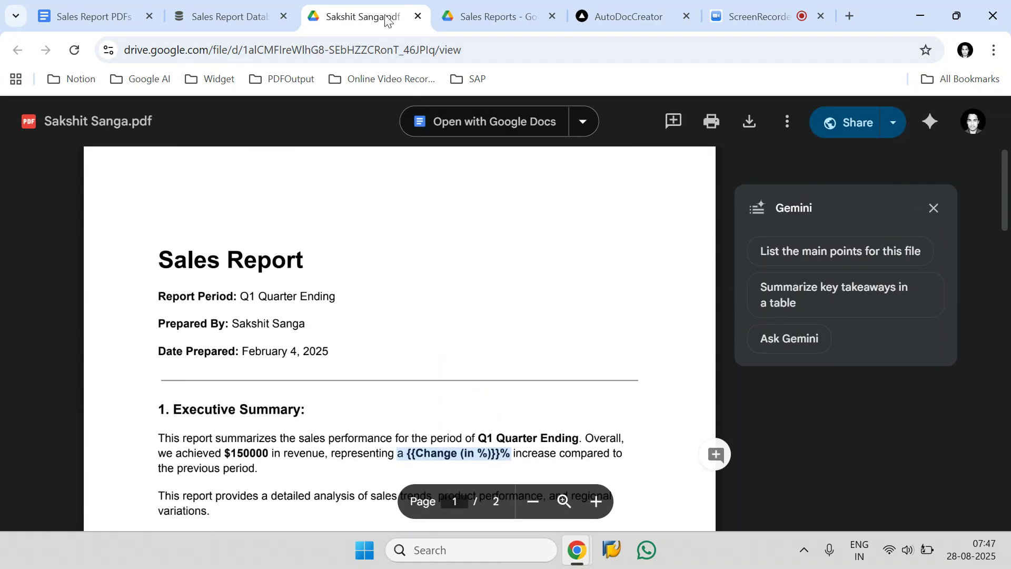
{"action": "left_click", "coordinate": [419, 16]}
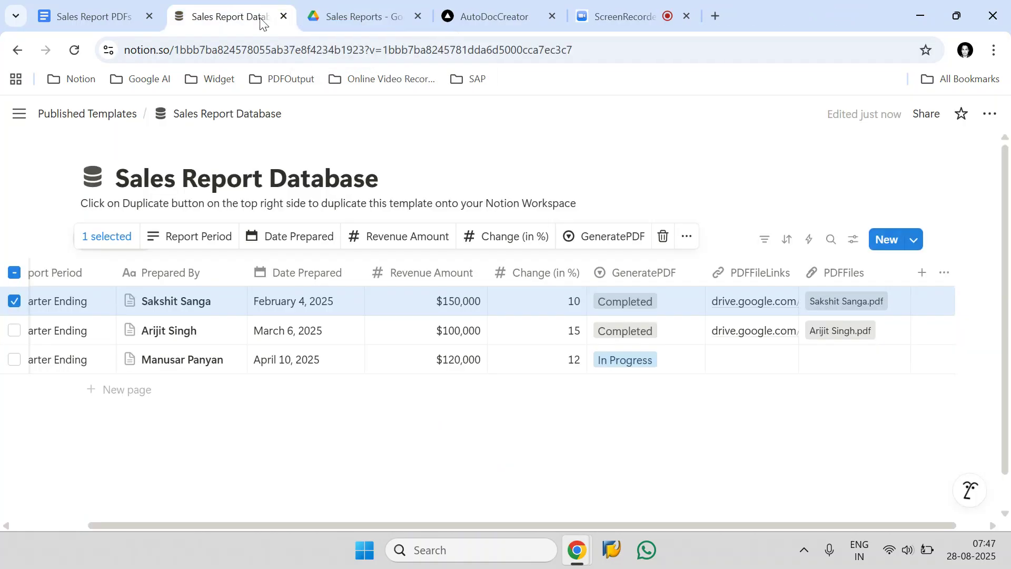
Open the Q2 record's Drive PDF link from Notion, review the report and close it
{"action": "left_click", "coordinate": [745, 333]}
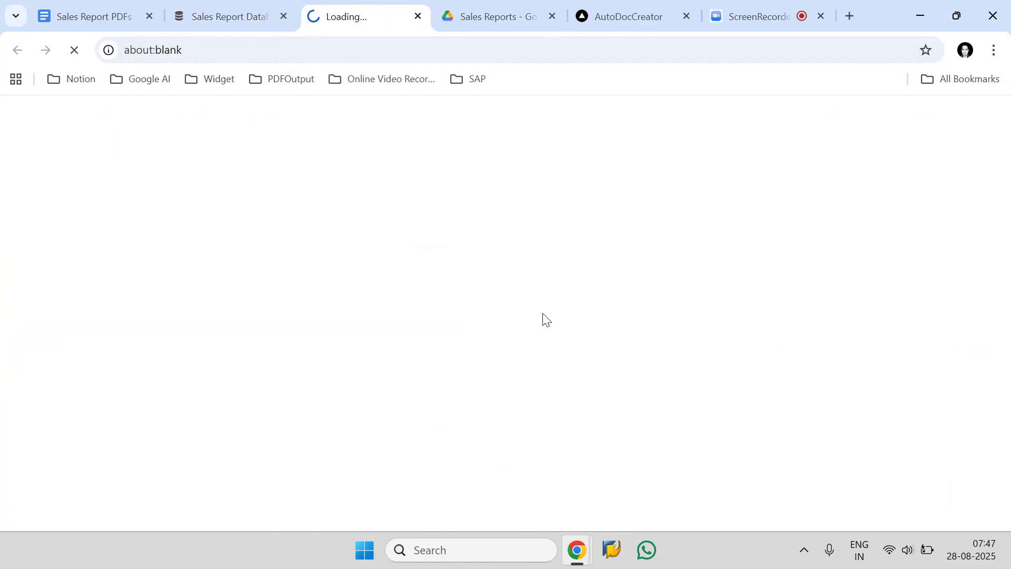
{"action": "scroll", "coordinate": [492, 248], "scroll_direction": "down", "scroll_amount": 6}
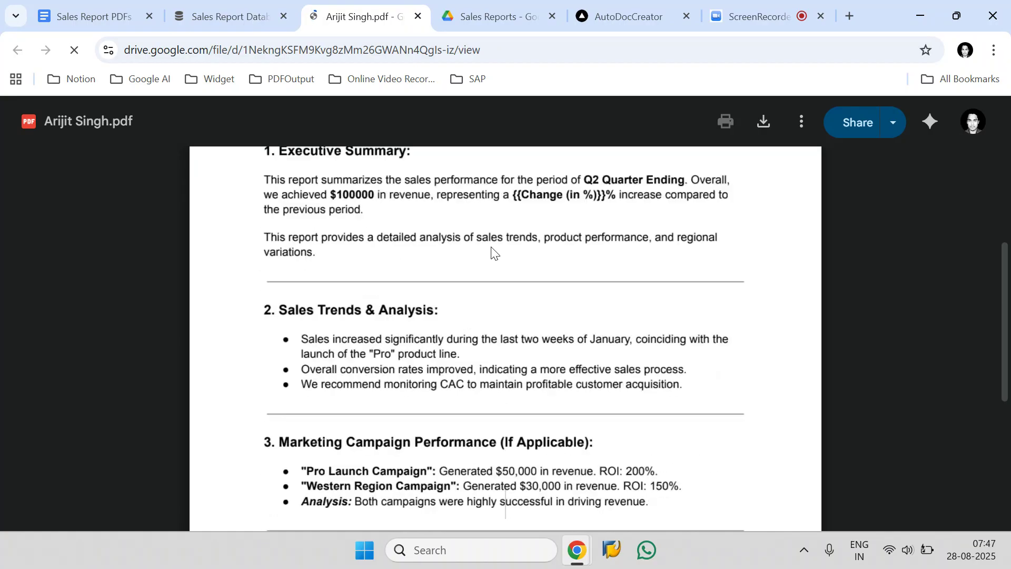
{"action": "scroll", "coordinate": [491, 247], "scroll_direction": "up", "scroll_amount": 9}
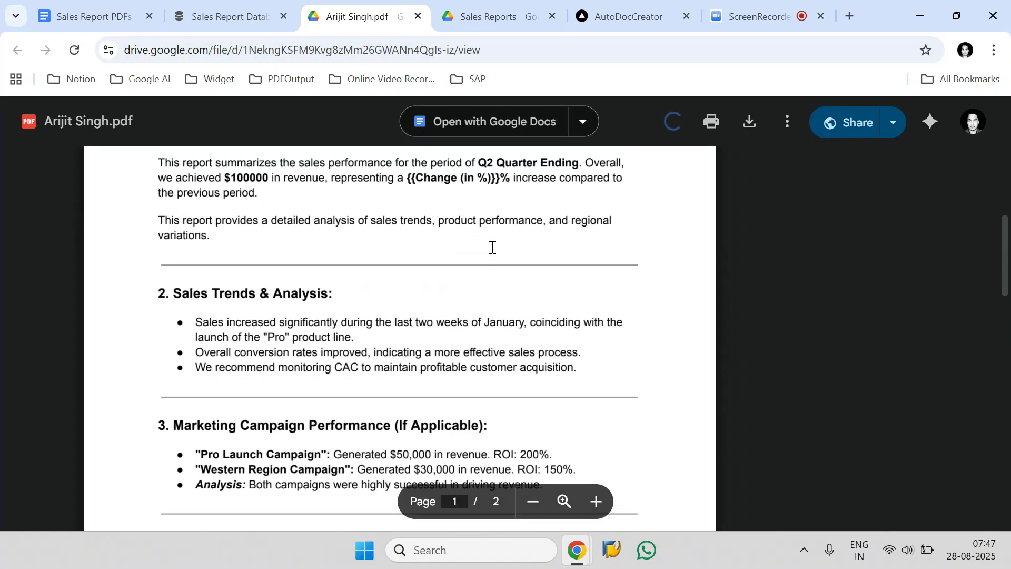
{"action": "scroll", "coordinate": [491, 247], "scroll_direction": "up", "scroll_amount": 2}
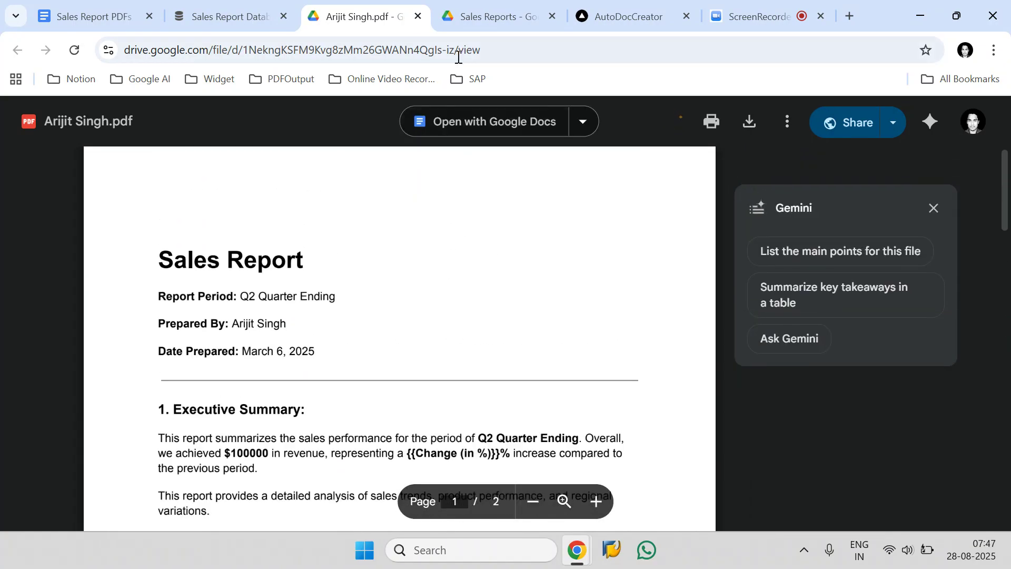
{"action": "left_click", "coordinate": [419, 16]}
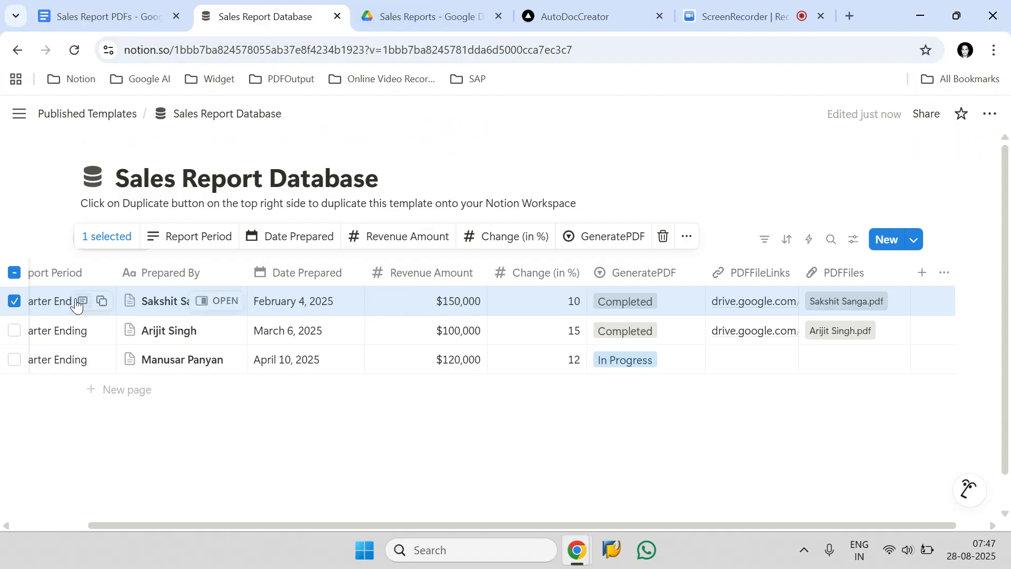
Deselect the Q1 record in Notion, download the PDF attached in the Q2 record's PDFFiles property, and review the downloaded copy
{"action": "left_click", "coordinate": [14, 301]}
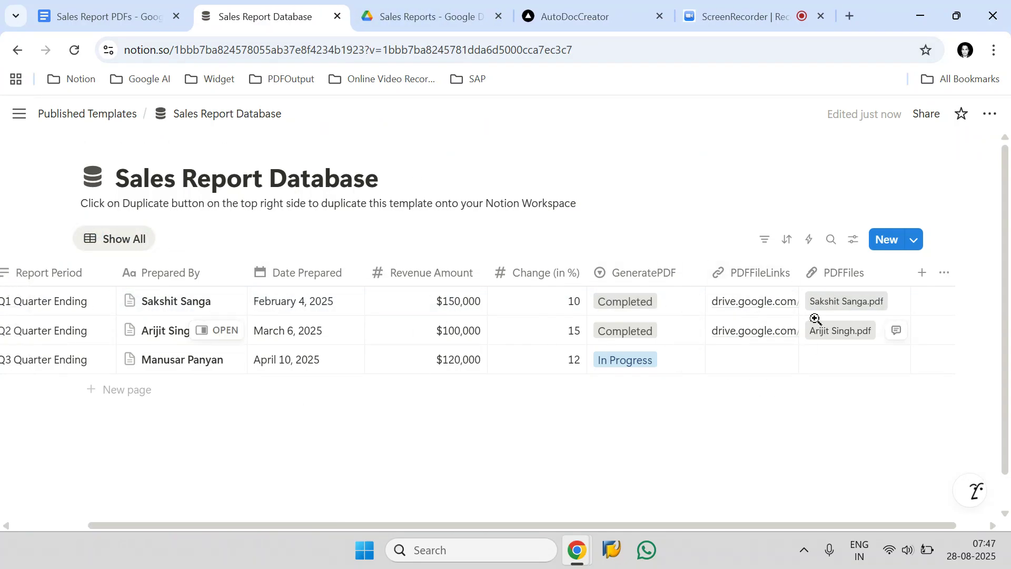
{"action": "left_click", "coordinate": [880, 329]}
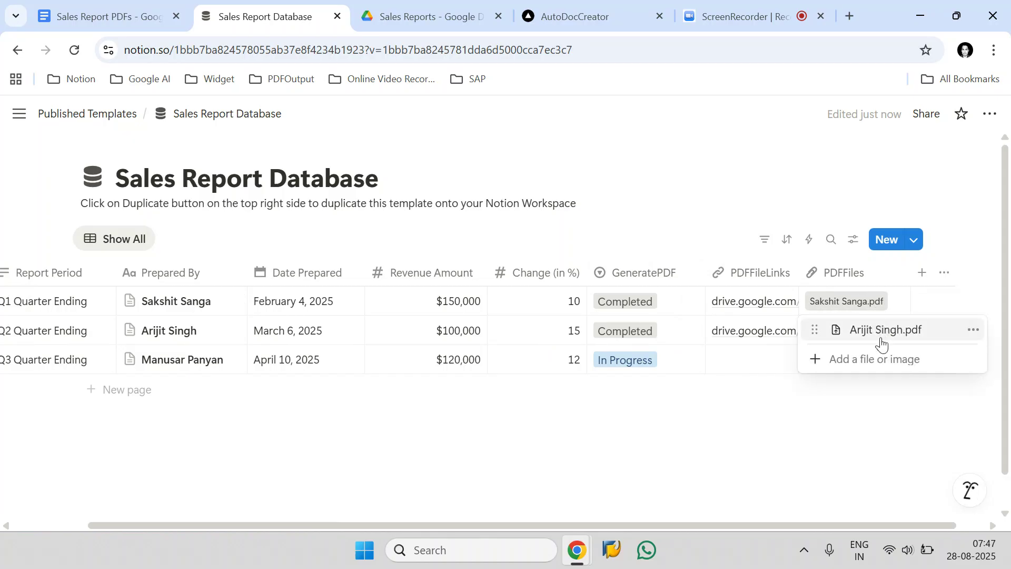
{"action": "left_click", "coordinate": [882, 341]}
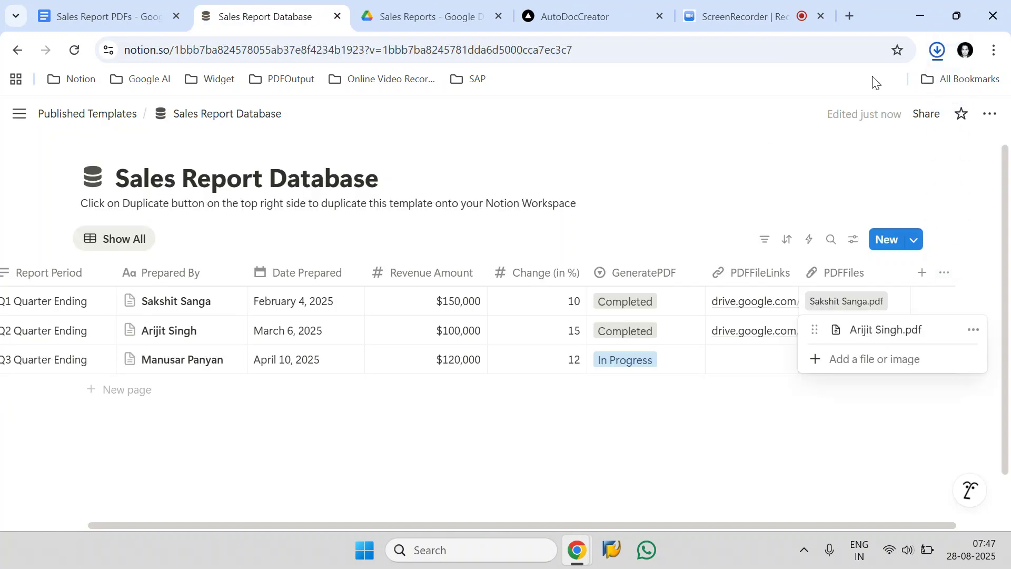
{"action": "left_click", "coordinate": [935, 53]}
{"action": "left_click", "coordinate": [811, 99]}
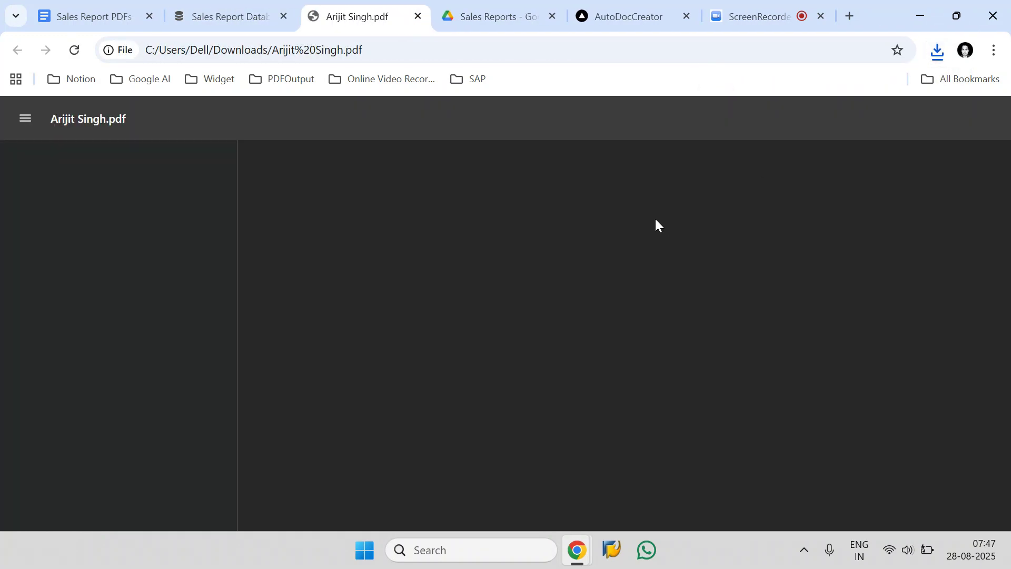
{"action": "scroll", "coordinate": [593, 231], "scroll_direction": "down", "scroll_amount": 6}
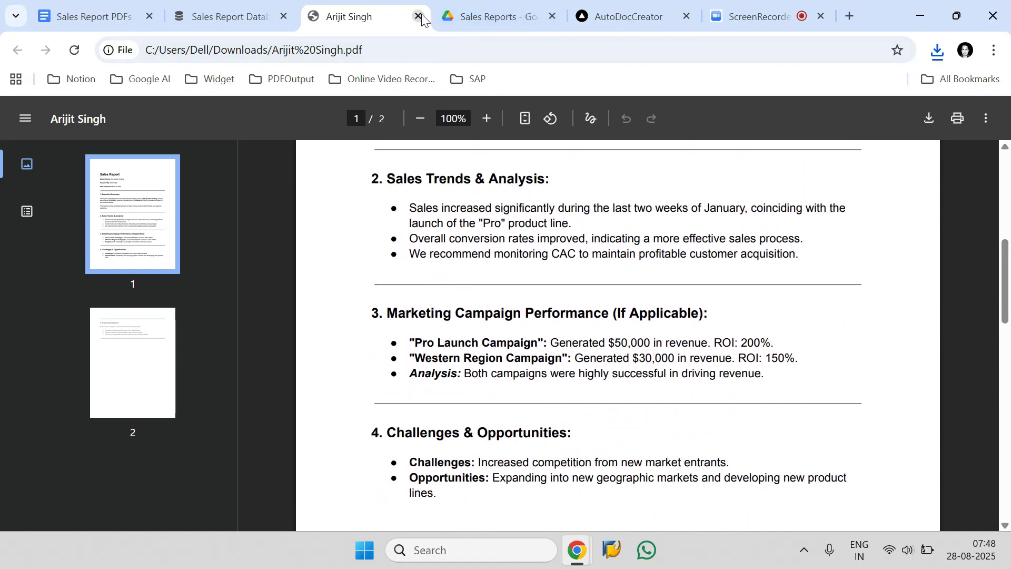
{"action": "left_click", "coordinate": [418, 16]}
Reload the Sales Reports folder in Google Drive and check it for the generated Q1 and Q2 PDFs
{"action": "left_click", "coordinate": [420, 17]}
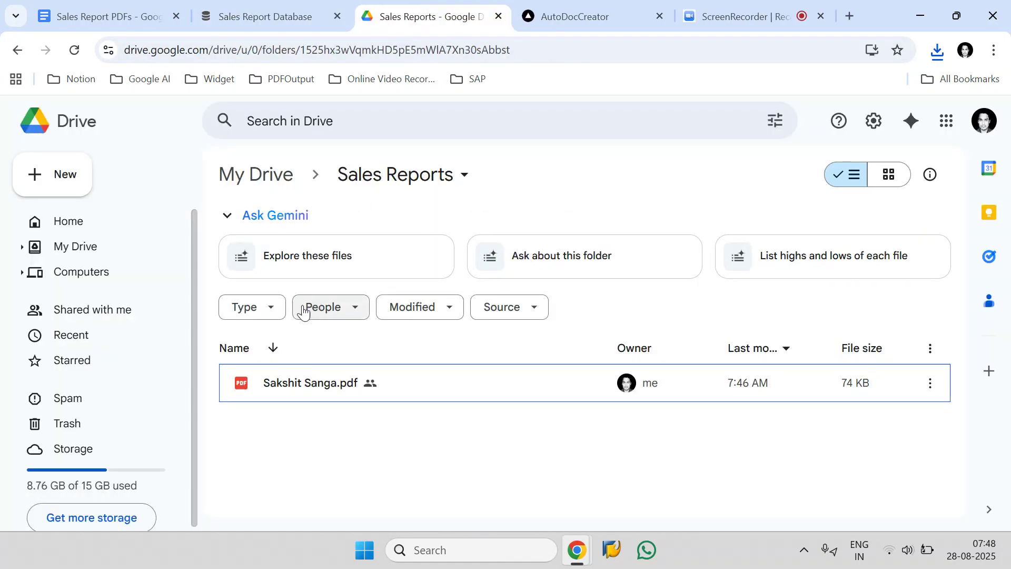
{"action": "left_click", "coordinate": [74, 49]}
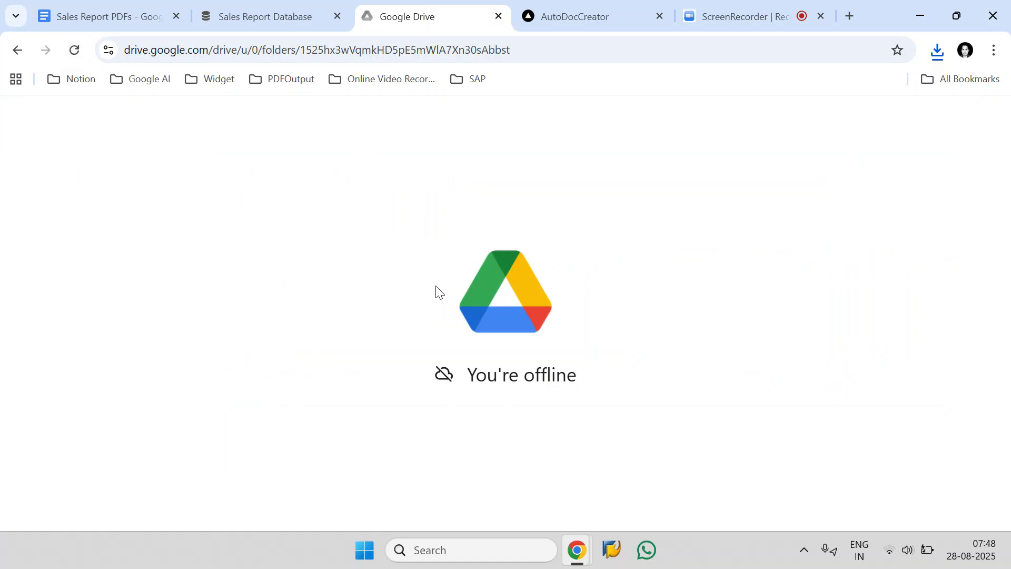
{"action": "left_click", "coordinate": [401, 49]}
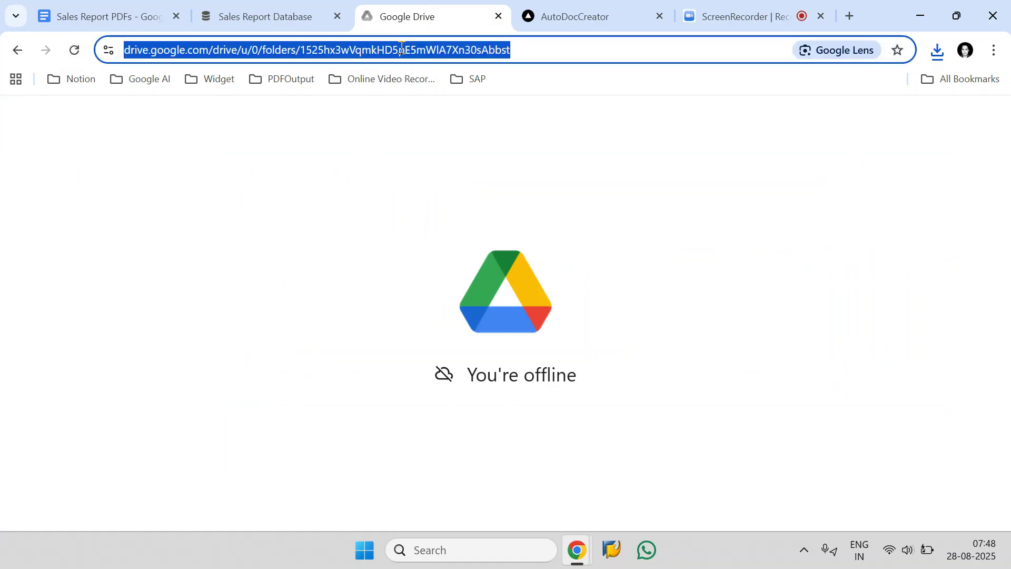
{"action": "type", "text": "driv"}
{"action": "key", "text": "Return"}
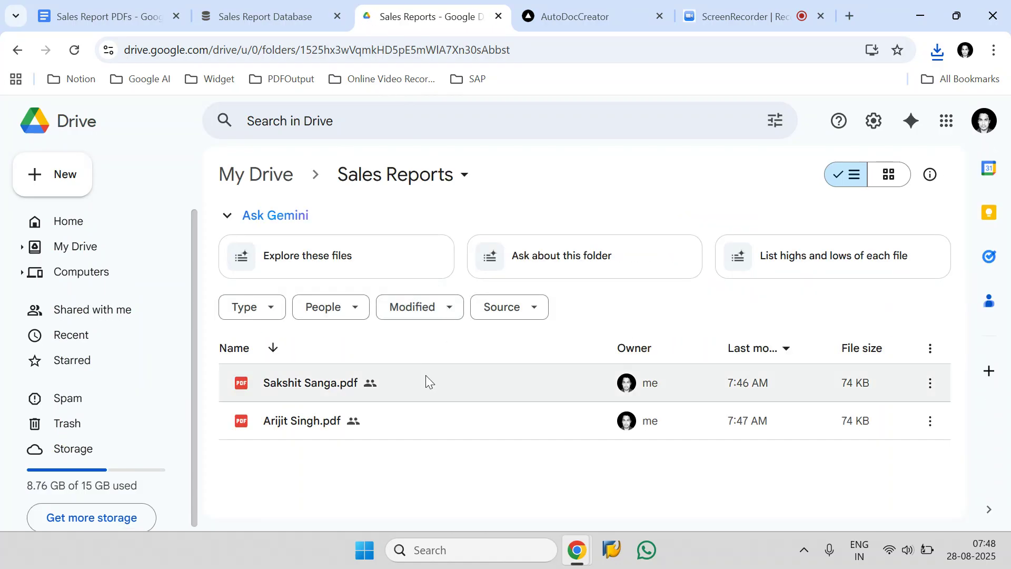
In the Sales Report PDFs document, save an AutoDocCreator schedule with a Custom interval of 5 minutes
{"action": "left_click", "coordinate": [106, 17]}
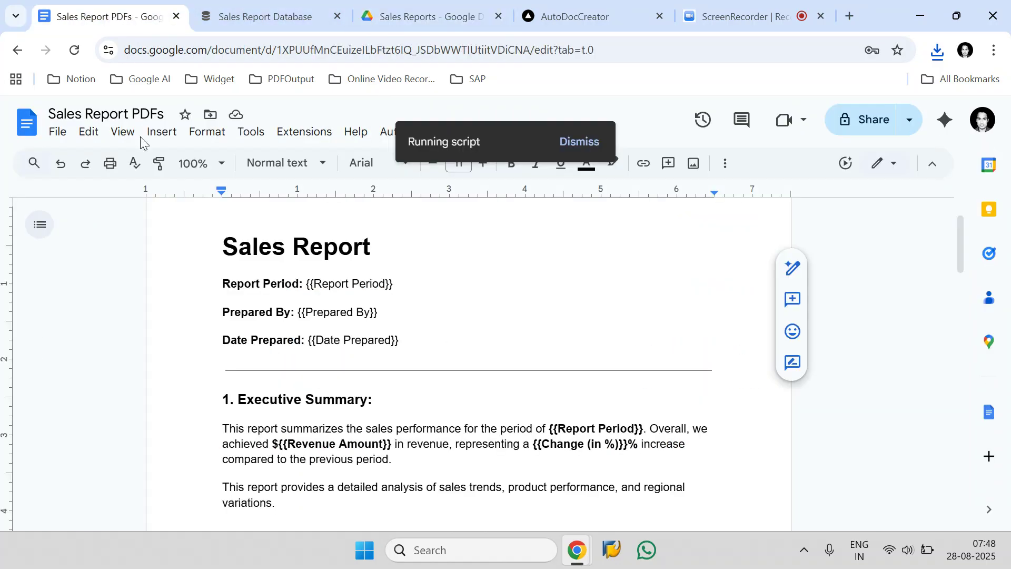
{"action": "left_click", "coordinate": [477, 381]}
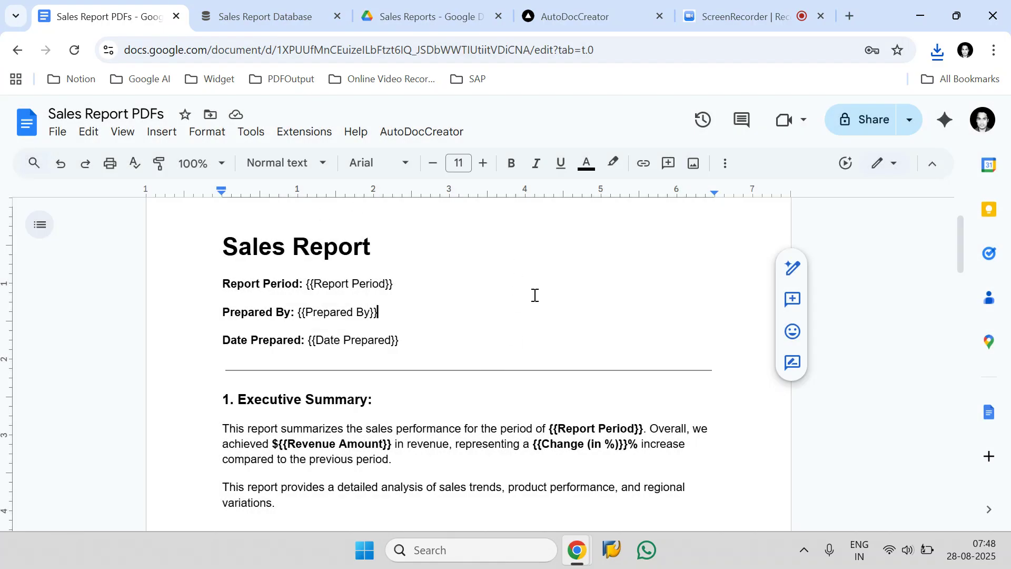
{"action": "left_click", "coordinate": [463, 136]}
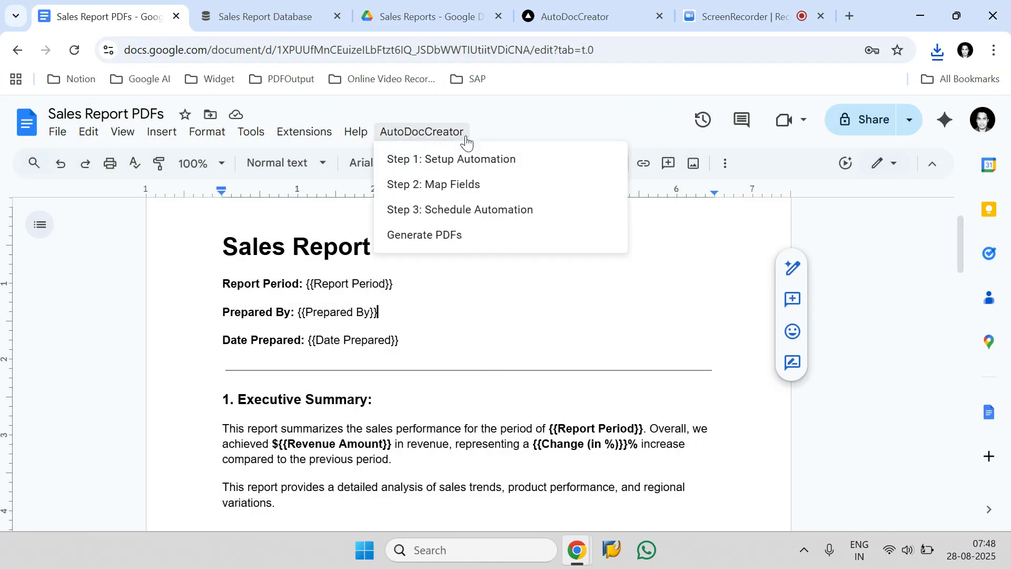
{"action": "left_click", "coordinate": [564, 210]}
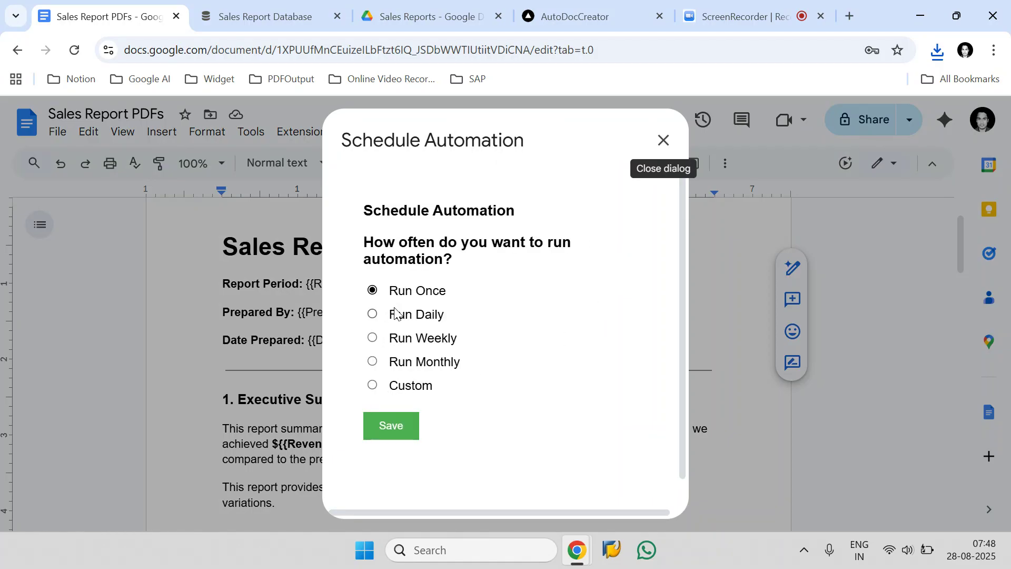
{"action": "left_click", "coordinate": [378, 385]}
{"action": "scroll", "coordinate": [418, 385], "scroll_direction": "down", "scroll_amount": 3}
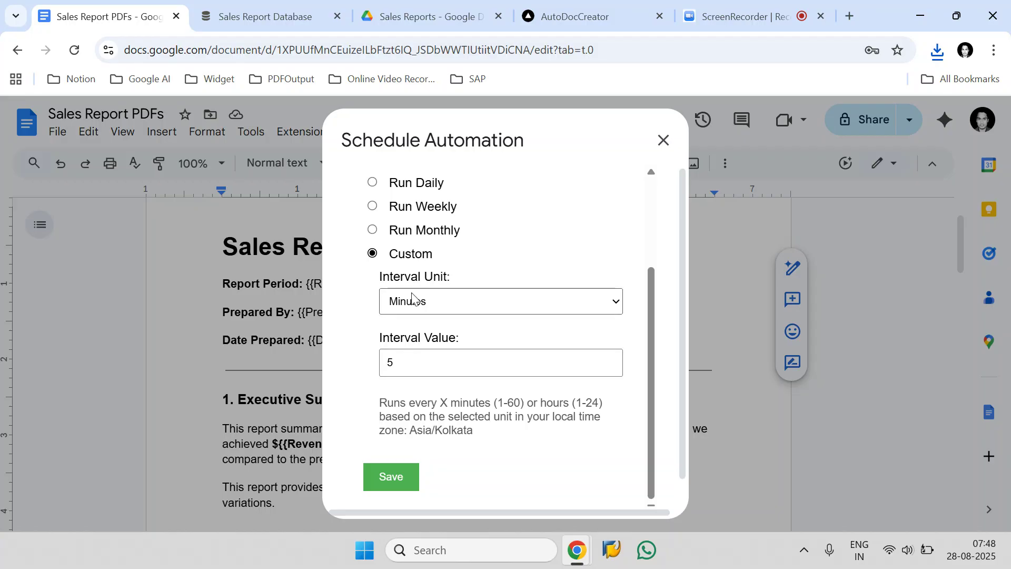
{"action": "left_click", "coordinate": [406, 477]}
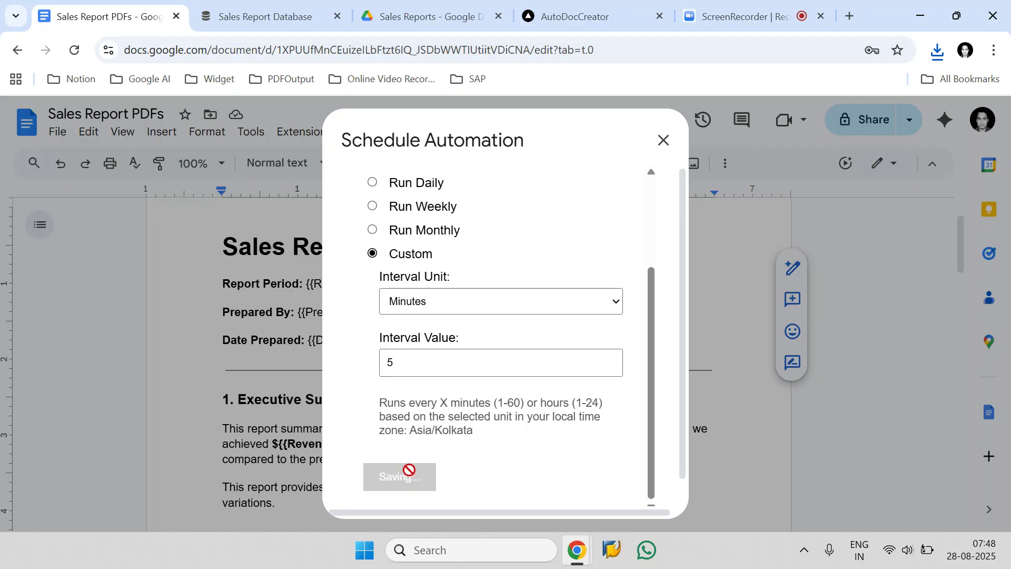
In the Notion Sales Report Database, set GeneratePDF to Ready to Generate for the Q3 record
{"action": "key", "text": "ctrl+Tab"}
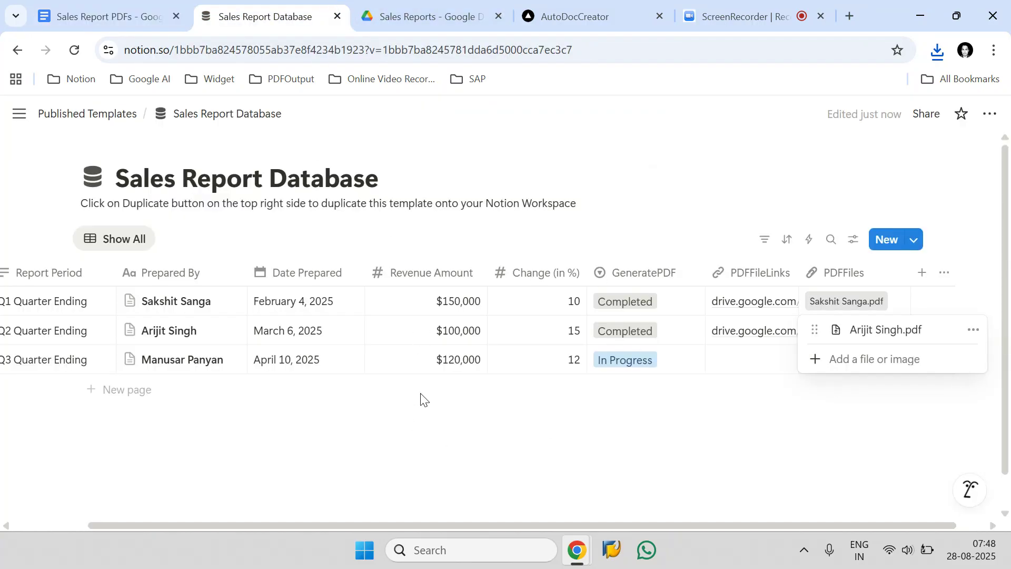
{"action": "key", "text": "Escape"}
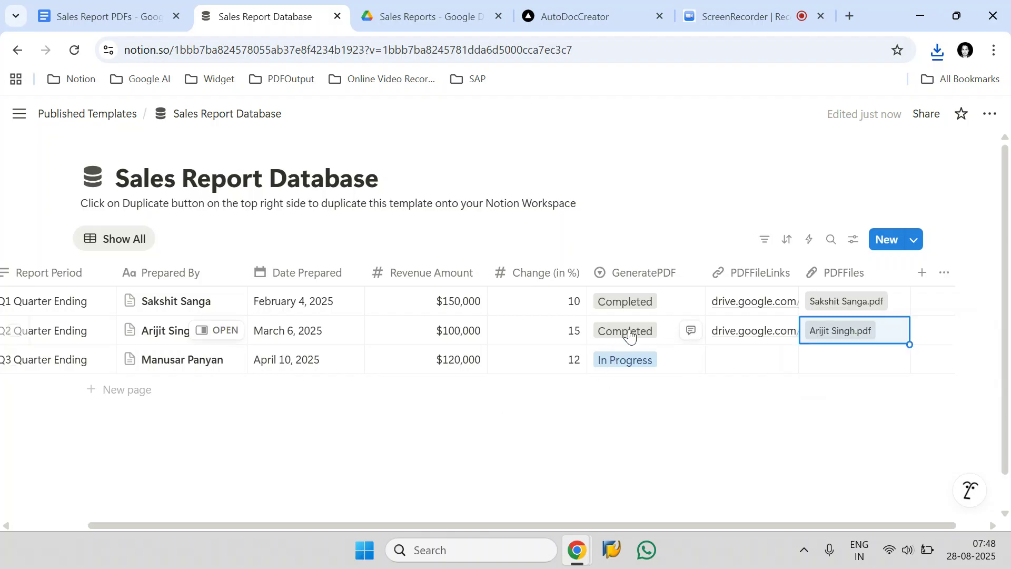
{"action": "left_click", "coordinate": [635, 364]}
{"action": "left_click", "coordinate": [647, 435]}
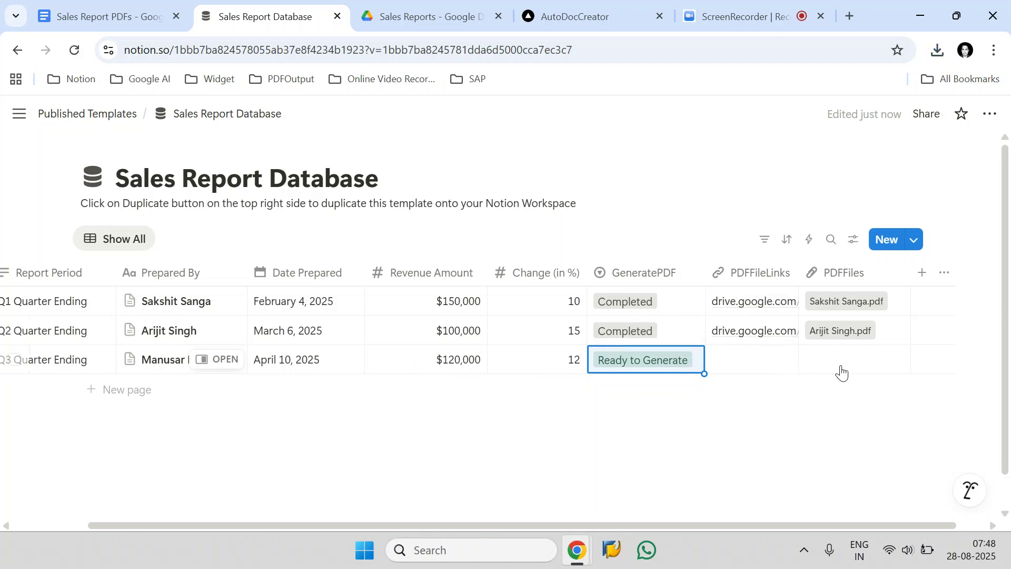
Return to the Sales Report PDFs document and acknowledge the saved automation schedule
{"action": "left_click", "coordinate": [168, 14]}
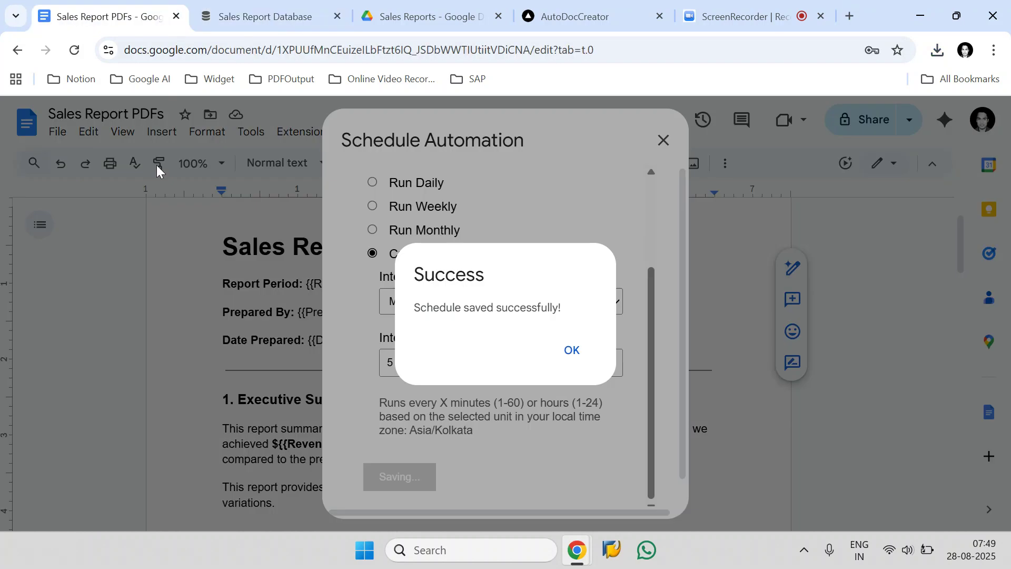
{"action": "left_click", "coordinate": [571, 347]}
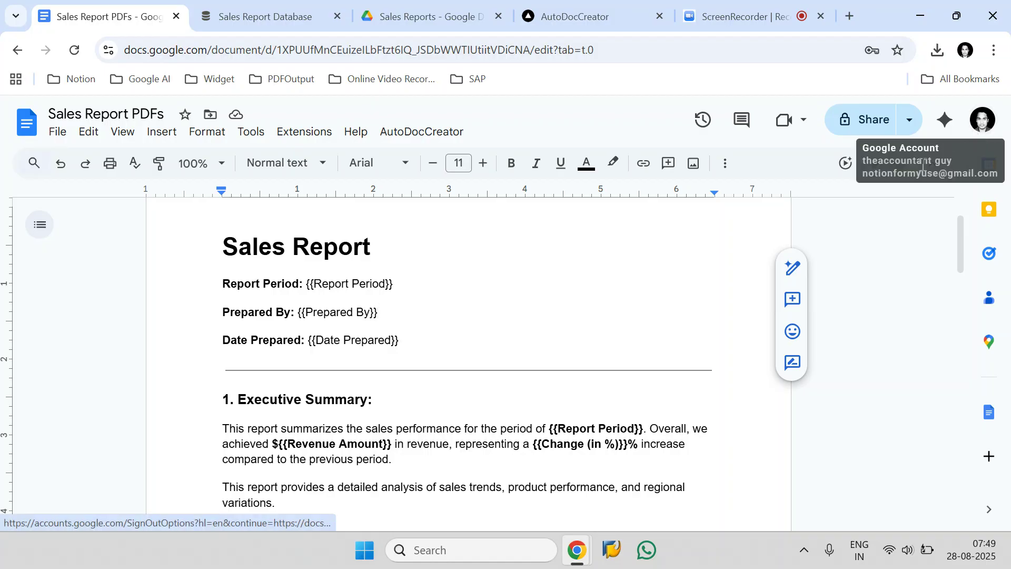
Check the signed-in Google account's e-mail, view the AutoDocCreator website, and return to the Sales Report PDFs document
{"action": "left_click_drag", "start_coordinate": [867, 173], "coordinate": [999, 176]}
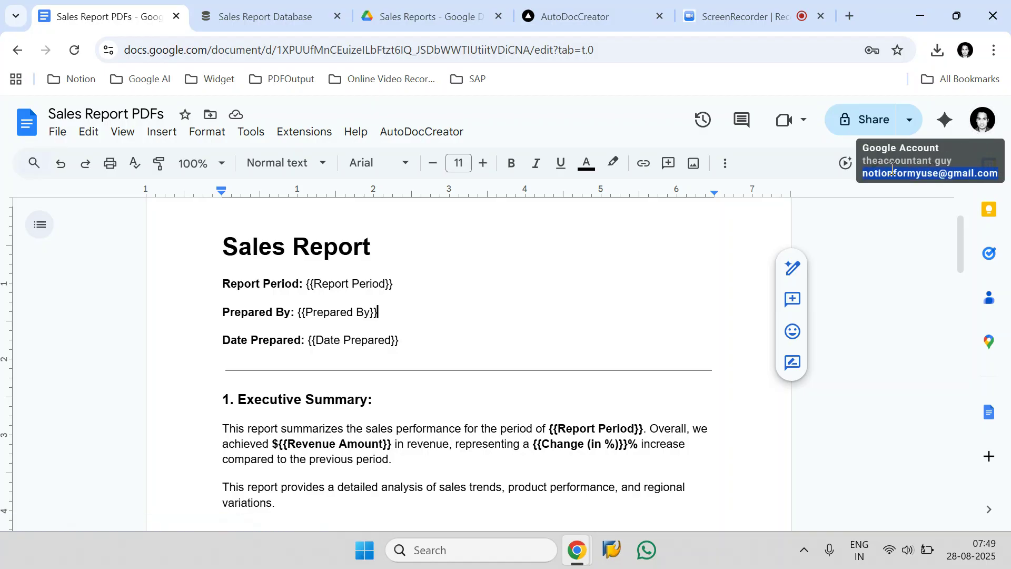
{"action": "left_click", "coordinate": [603, 10]}
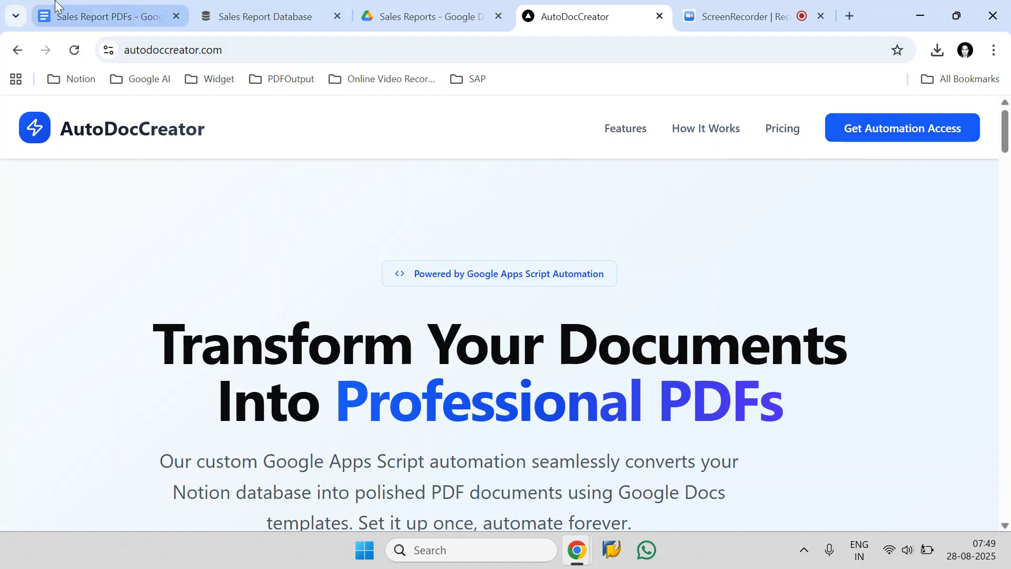
{"action": "left_click", "coordinate": [71, 21]}
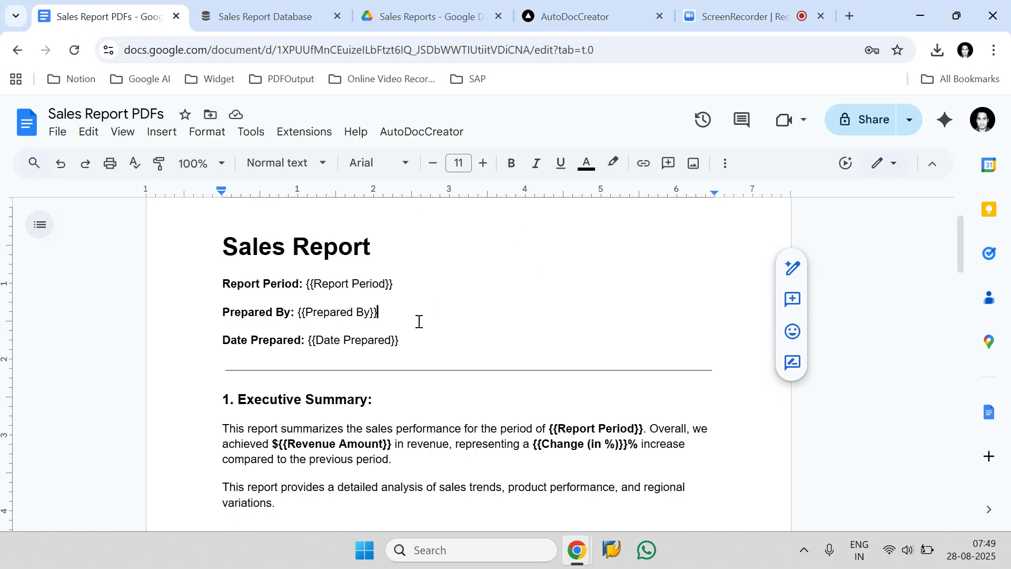